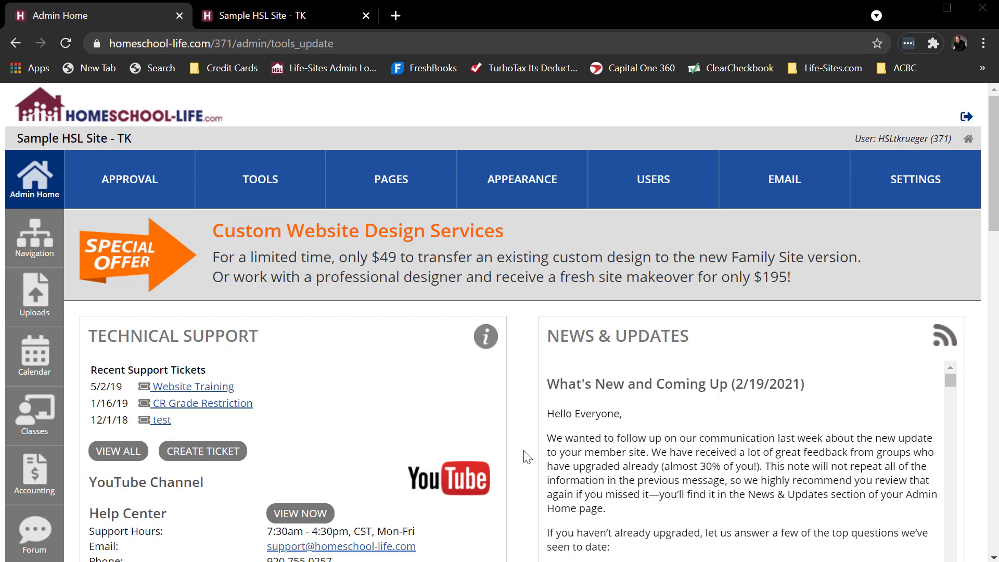
- Open the site's navigation management page and move the orphaned Links page into the Top Menu between Contact and FAQs
{"action": "left_click", "coordinate": [528, 182]}
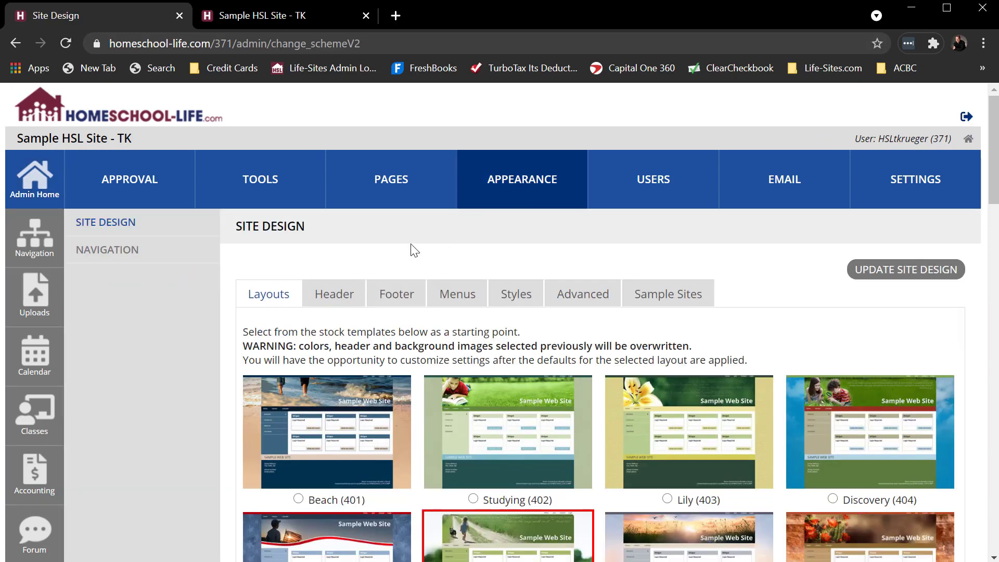
{"action": "left_click", "coordinate": [103, 252]}
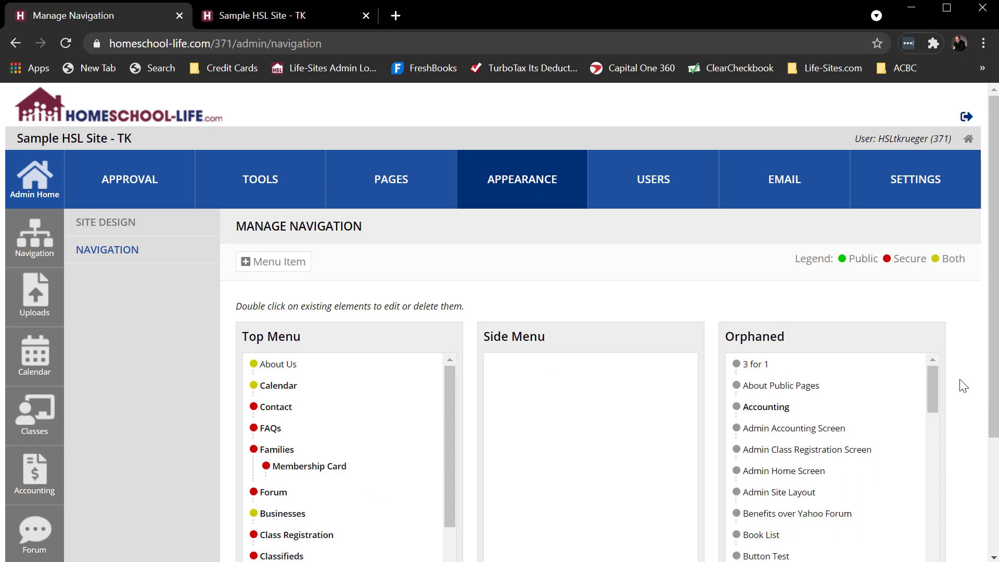
{"action": "scroll", "coordinate": [959, 384], "scroll_direction": "down", "scroll_amount": 3}
{"action": "mouse_move", "coordinate": [448, 305]}
{"action": "left_mouse_down"}
{"action": "mouse_move", "coordinate": [451, 348]}
{"action": "mouse_move", "coordinate": [454, 299]}
{"action": "left_mouse_up"}
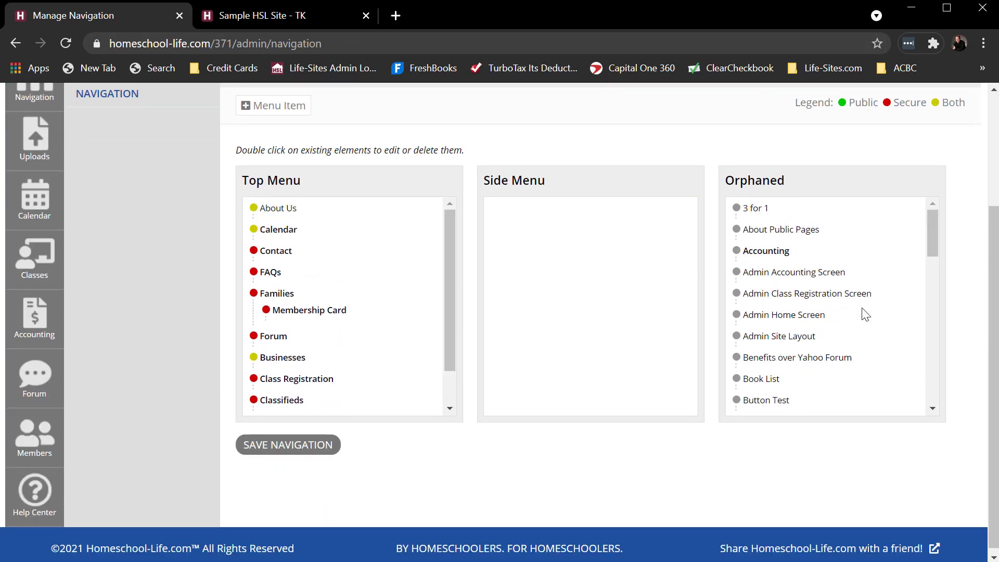
{"action": "scroll", "coordinate": [863, 314], "scroll_direction": "down", "scroll_amount": 3}
{"action": "scroll", "coordinate": [864, 314], "scroll_direction": "down", "scroll_amount": 3}
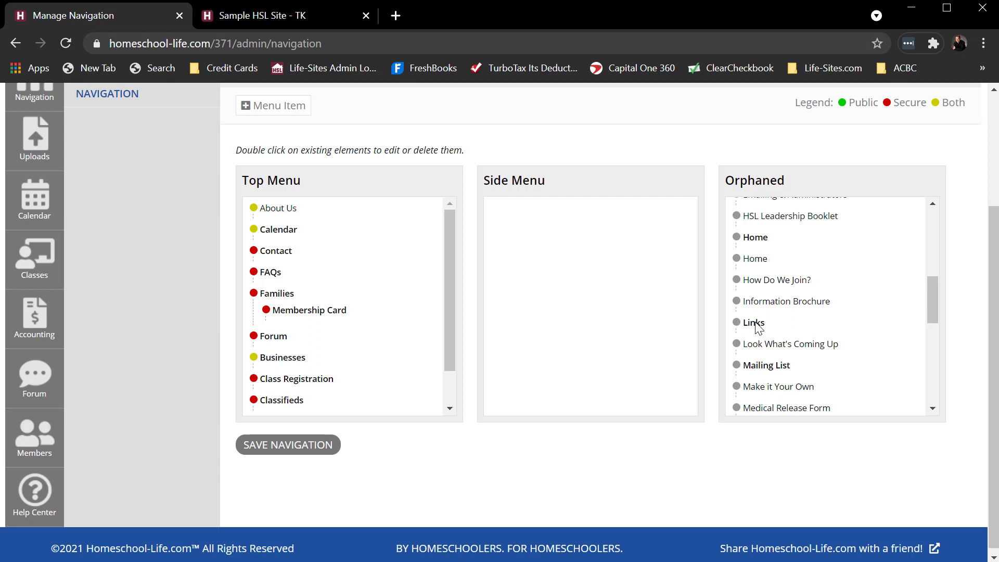
{"action": "left_click_drag", "start_coordinate": [757, 326], "coordinate": [245, 258]}
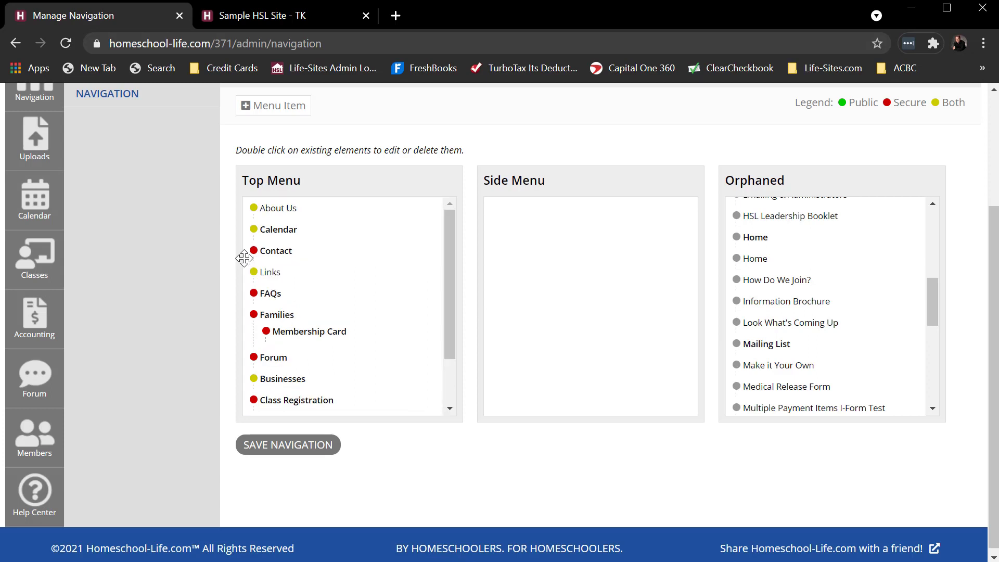
- Save the Links menu item with label Links, destination page Links and Both visibility, and save the navigation
{"action": "double_click", "coordinate": [270, 273]}
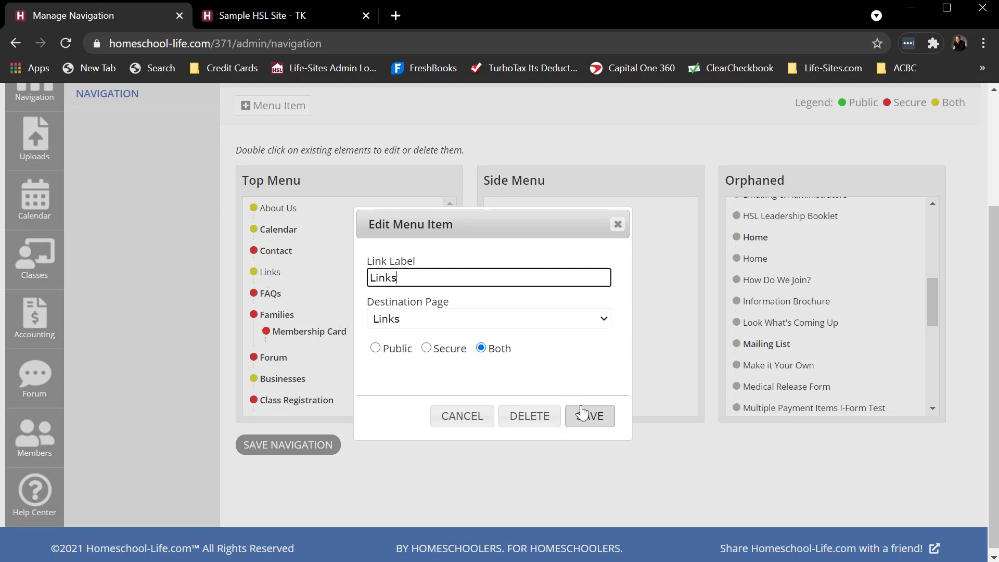
{"action": "left_click_drag", "start_coordinate": [408, 280], "coordinate": [344, 280]}
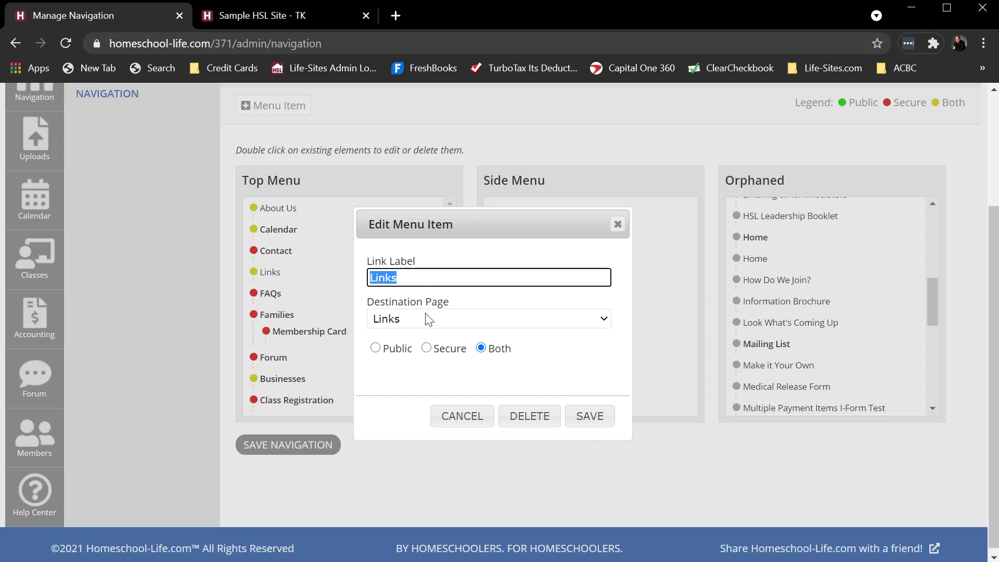
{"action": "left_click", "coordinate": [424, 372]}
{"action": "left_click", "coordinate": [590, 416]}
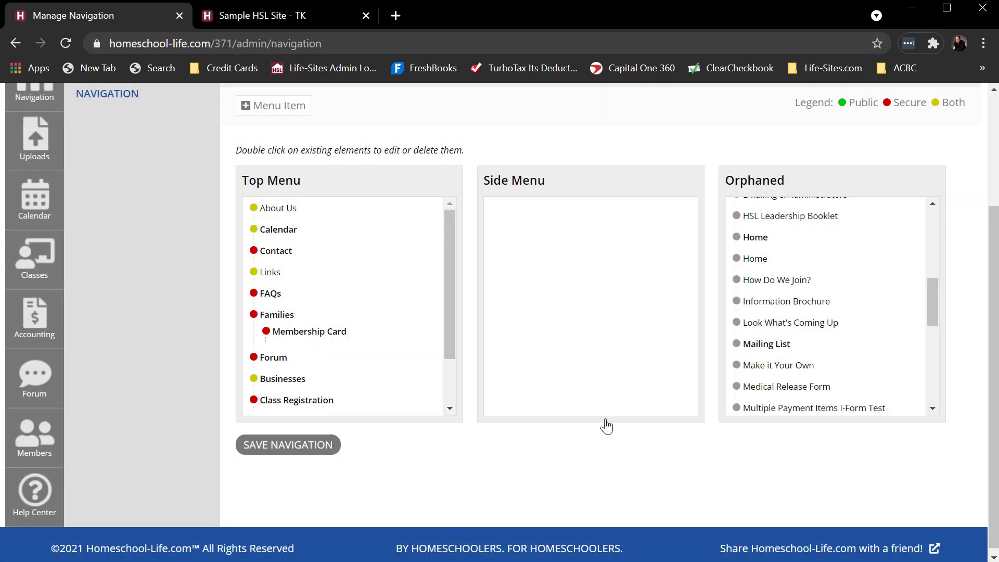
{"action": "left_click", "coordinate": [290, 445]}
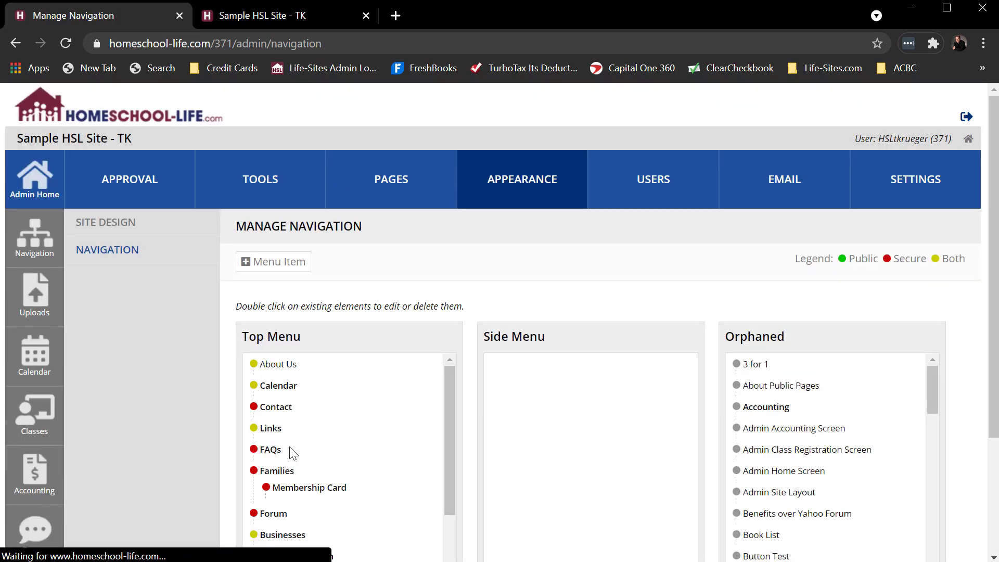
- Reload the sample member site and open its Links page to check the menu item
{"action": "left_click", "coordinate": [259, 23]}
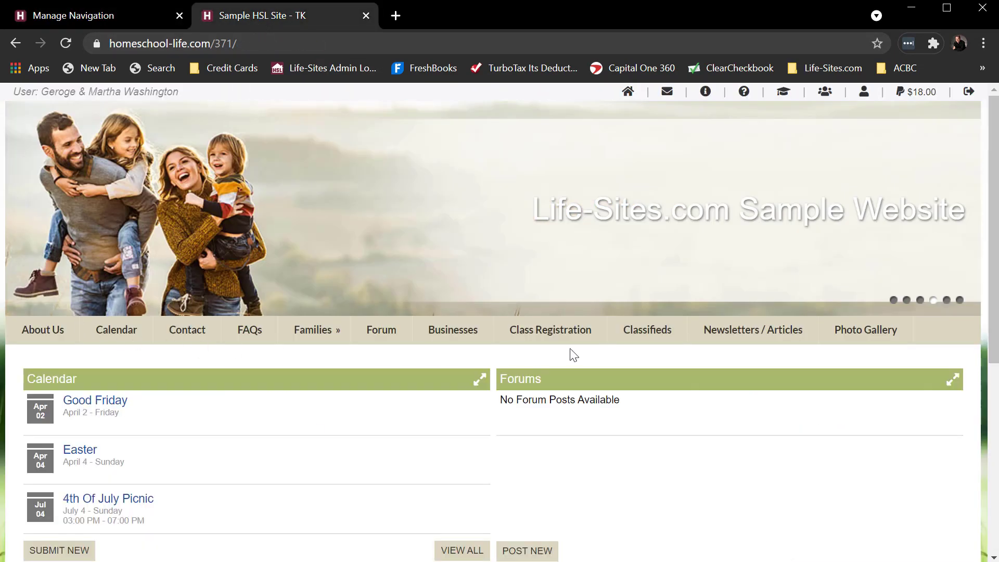
{"action": "left_click", "coordinate": [67, 42]}
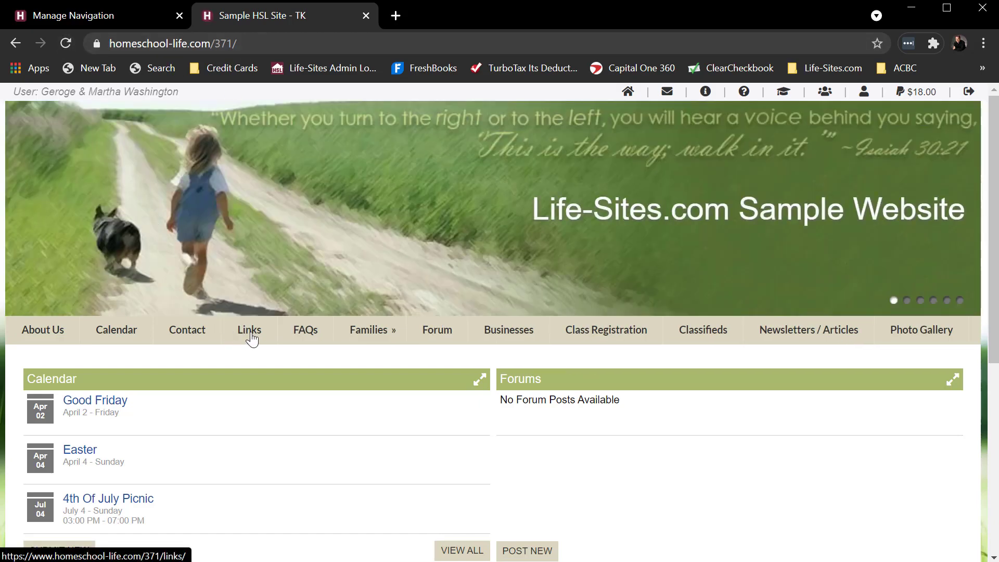
{"action": "left_click", "coordinate": [252, 339]}
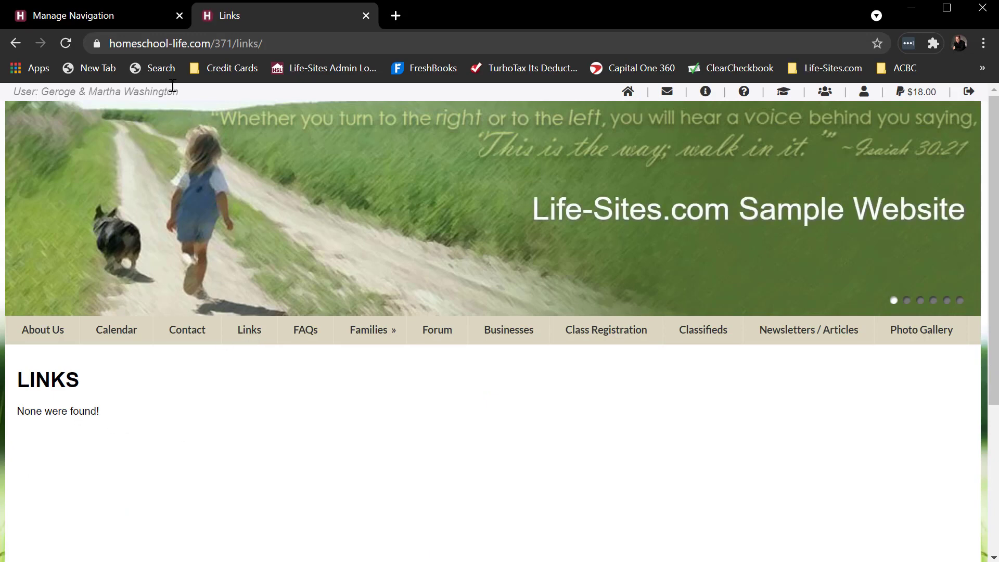
- Return to the admin site and open the Links tool's management page
{"action": "left_click", "coordinate": [120, 15]}
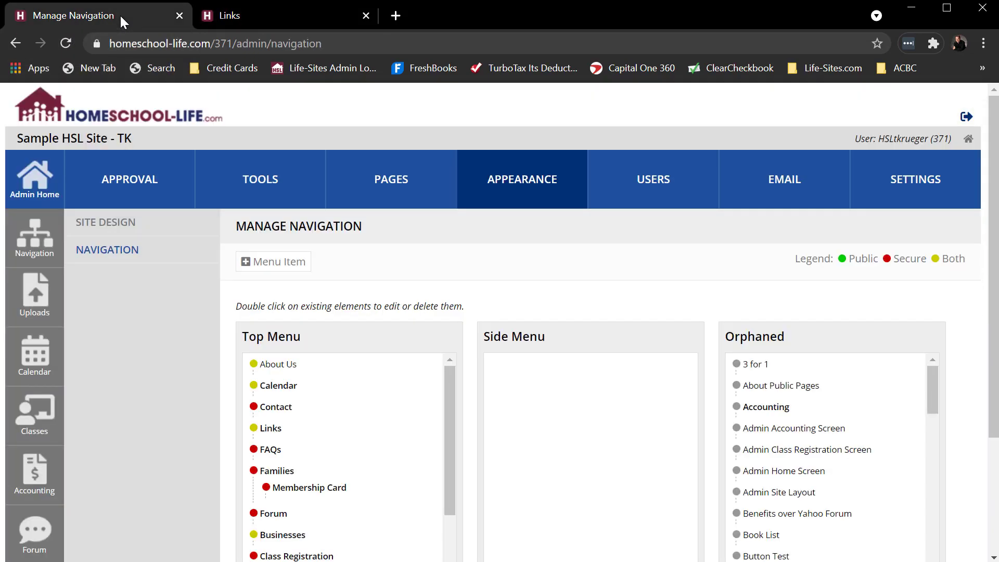
{"action": "left_click", "coordinate": [46, 184]}
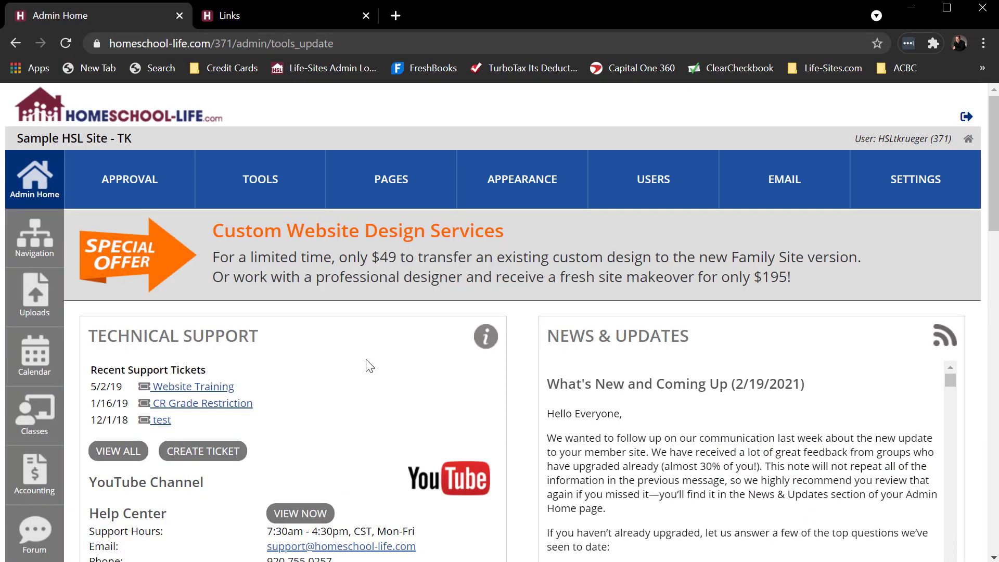
{"action": "scroll", "coordinate": [369, 364], "scroll_direction": "down", "scroll_amount": 1}
{"action": "scroll", "coordinate": [370, 364], "scroll_direction": "down", "scroll_amount": 5}
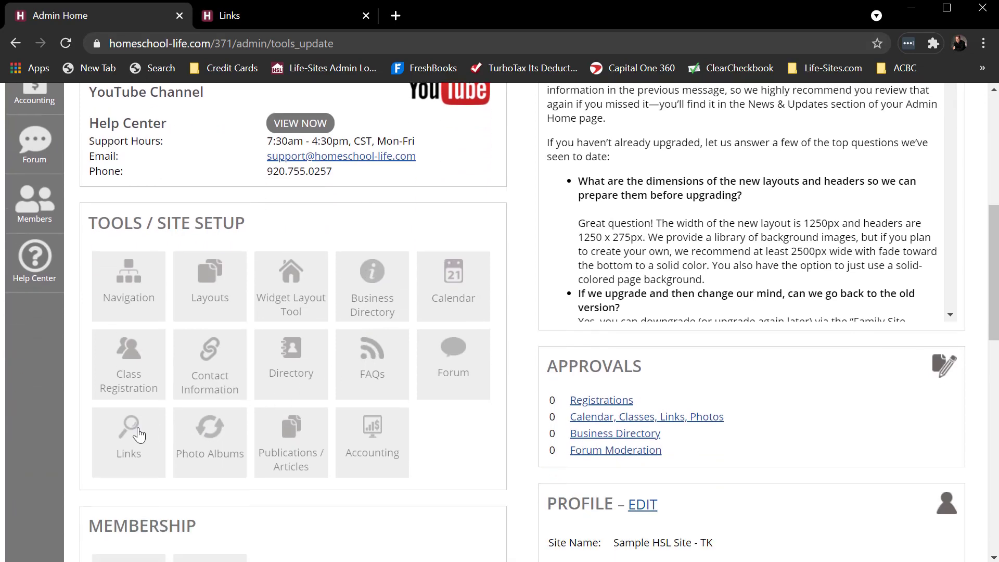
{"action": "left_click", "coordinate": [136, 431]}
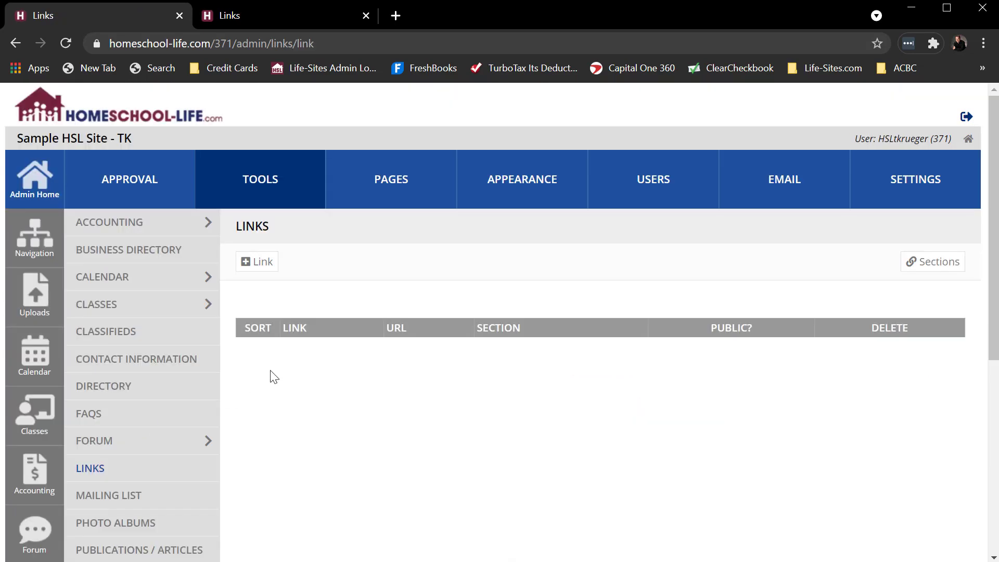
{"action": "left_click", "coordinate": [267, 183]}
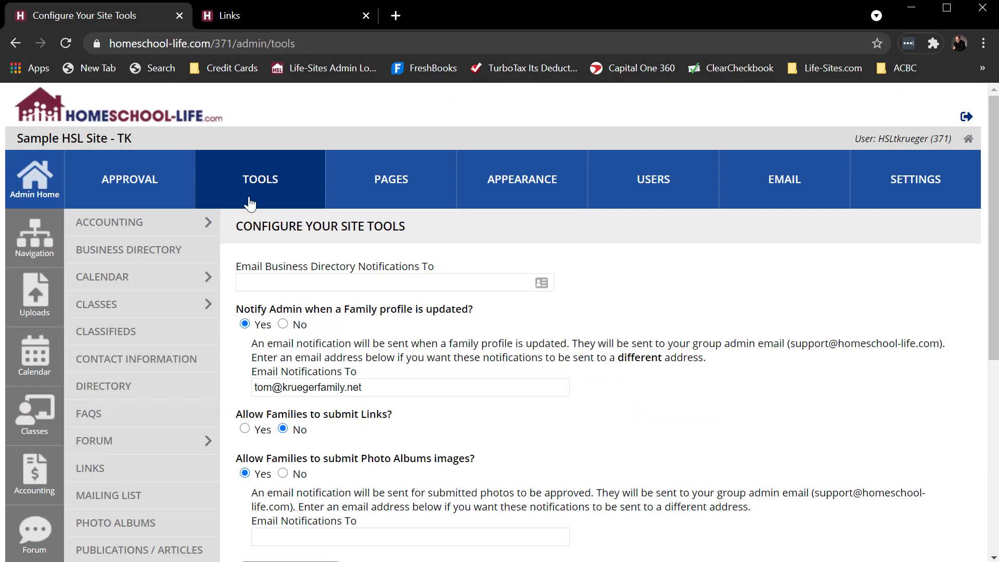
{"action": "left_click", "coordinate": [90, 472]}
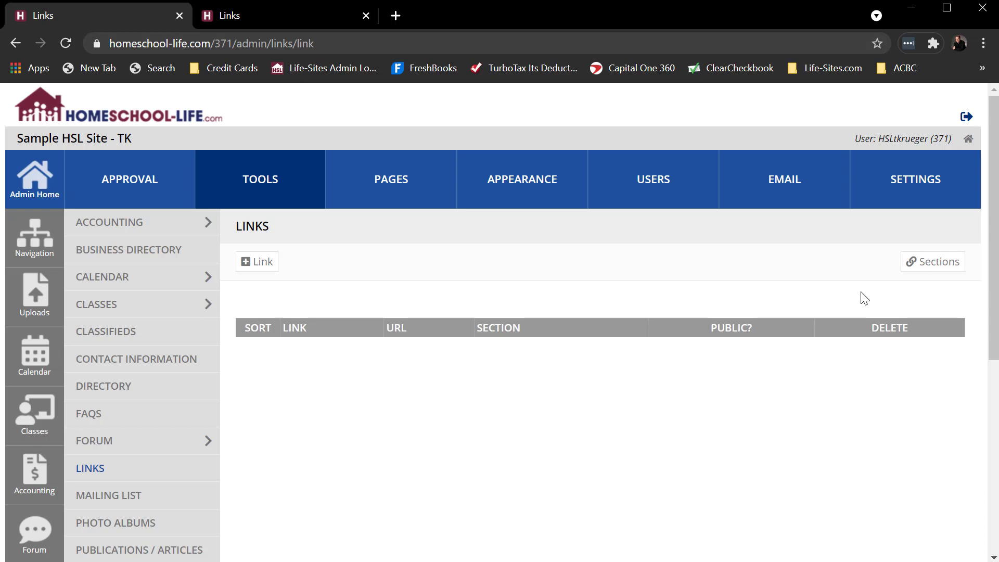
{"action": "left_click", "coordinate": [263, 268]}
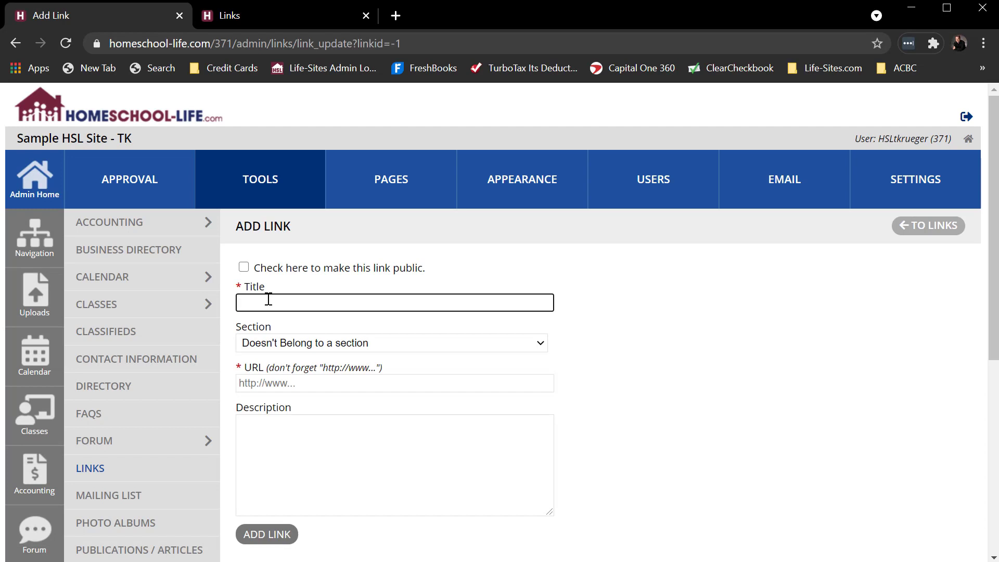
{"action": "type", "text": "HSLDA"}
{"action": "left_click", "coordinate": [281, 343]}
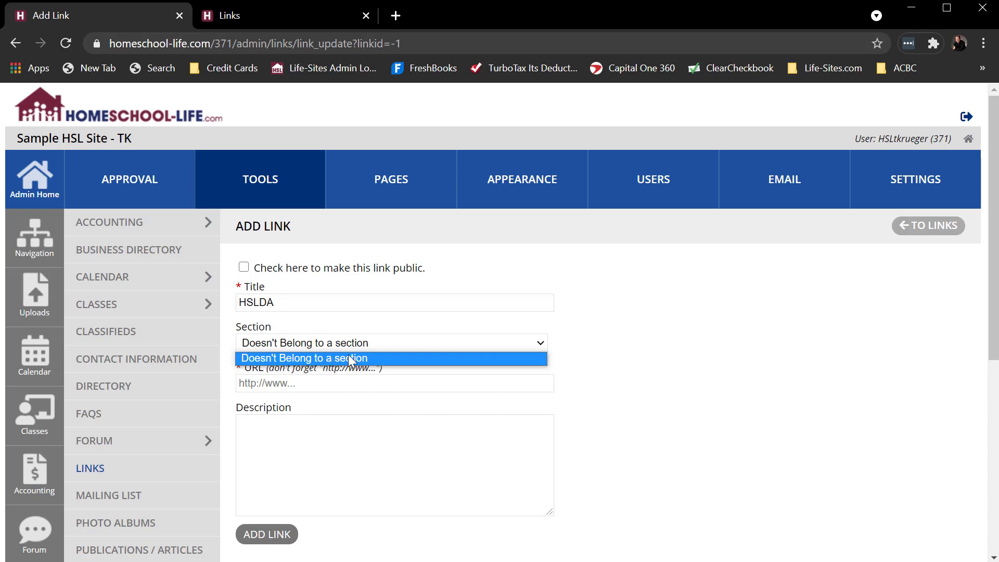
{"action": "left_click", "coordinate": [677, 361]}
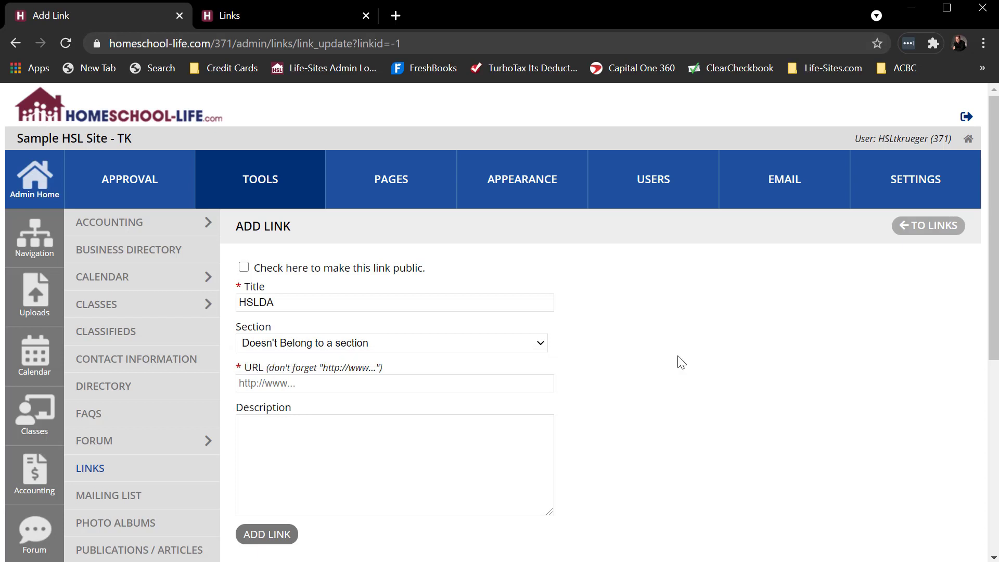
{"action": "left_click", "coordinate": [312, 383]}
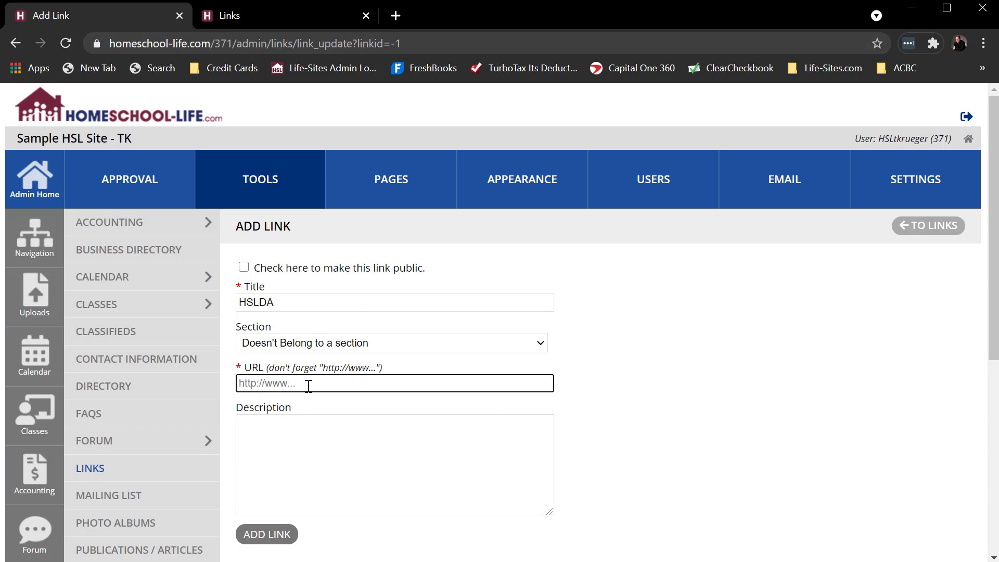
{"action": "type", "text": "http://www.hslda.org"}
- Enter the description "Homeschool Legal" for the HSLDA link and add the link
{"action": "left_click", "coordinate": [293, 452]}
{"action": "type", "text": "Hom"}
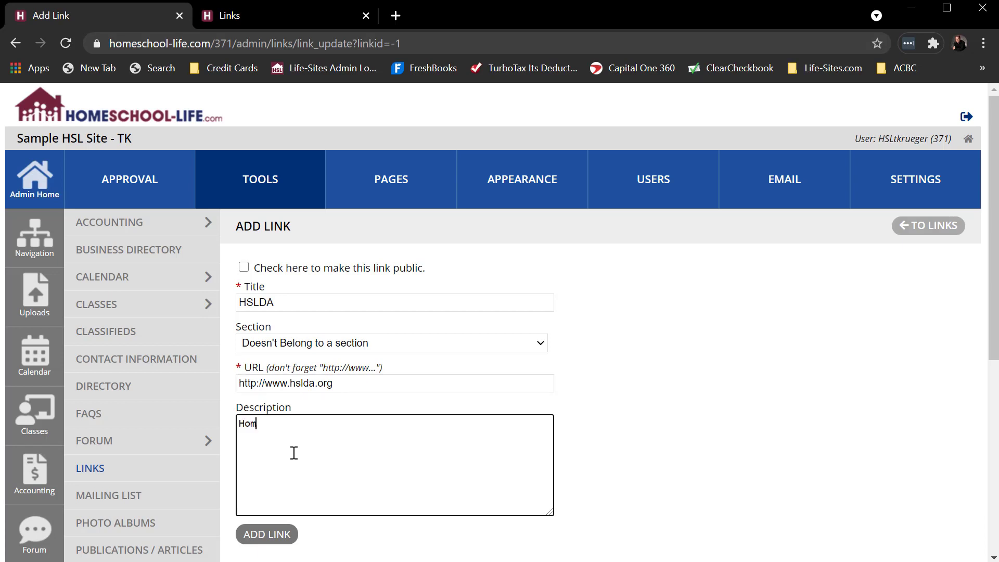
{"action": "type", "text": "school LEgal"}
{"action": "left_click", "coordinate": [255, 423]}
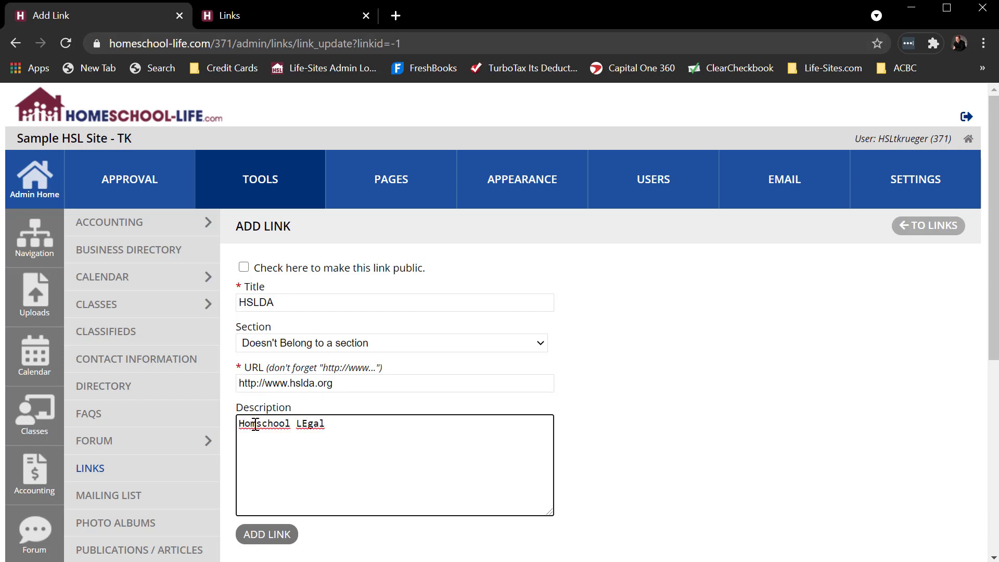
{"action": "type", "text": "e"}
{"action": "left_click", "coordinate": [338, 426]}
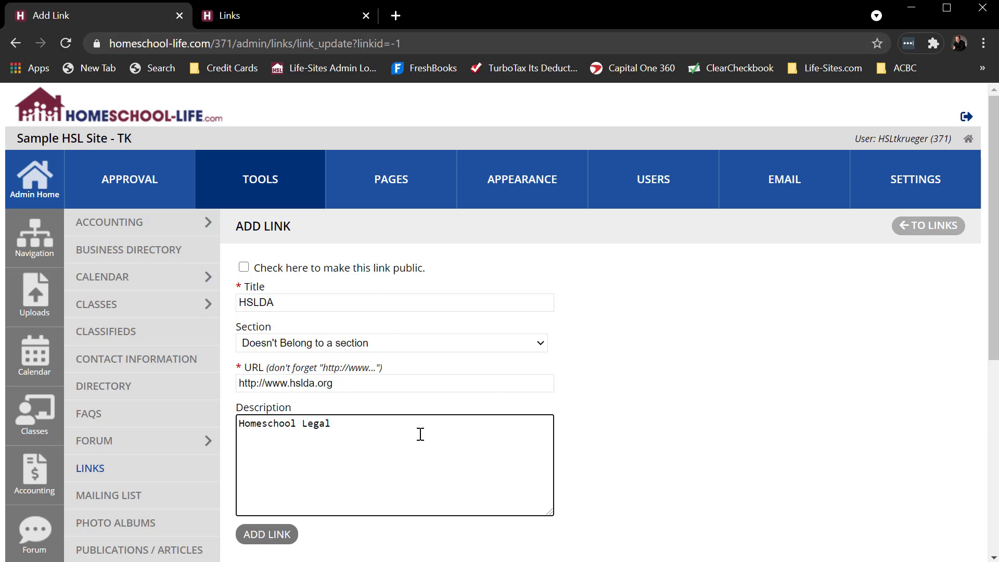
{"action": "left_click", "coordinate": [267, 535]}
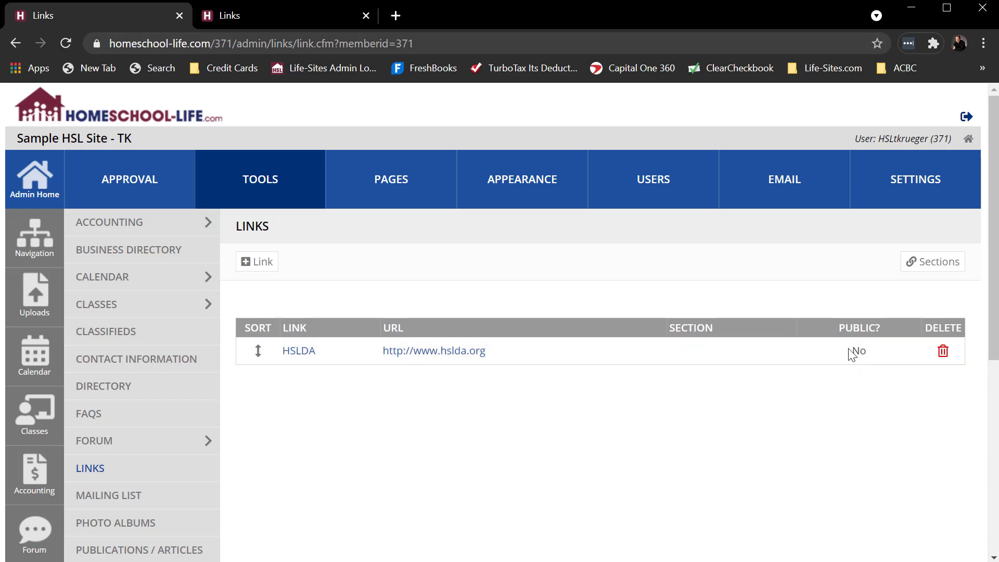
- Reload the member site's Links page, test the HSLDA link and close the website it opens
{"action": "left_click", "coordinate": [263, 16]}
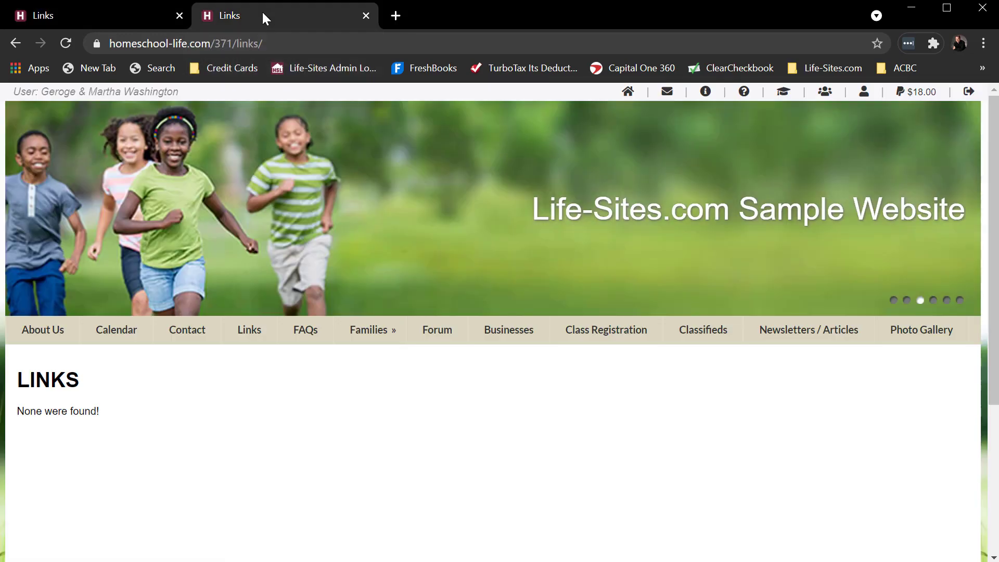
{"action": "left_click", "coordinate": [66, 43]}
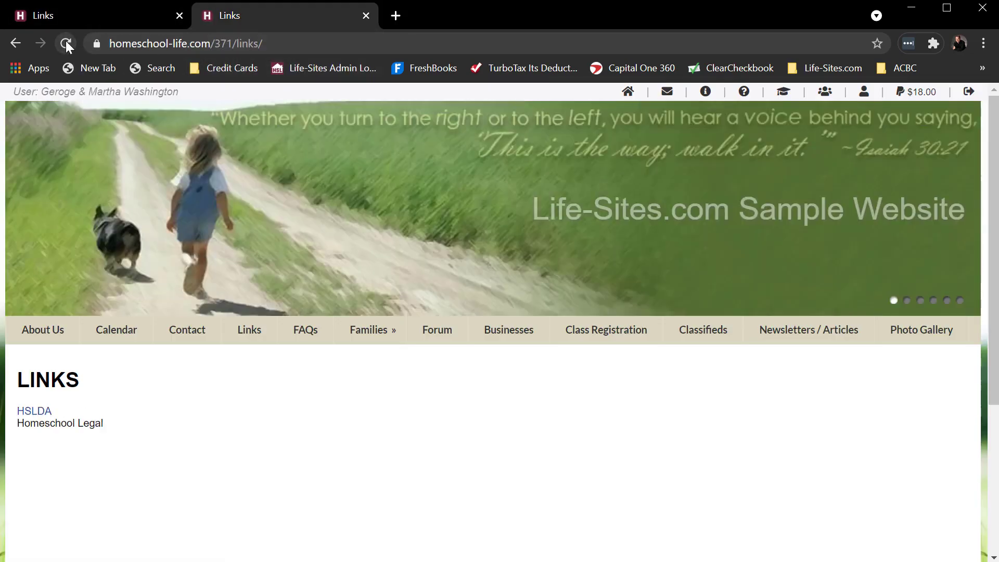
{"action": "left_click", "coordinate": [37, 412]}
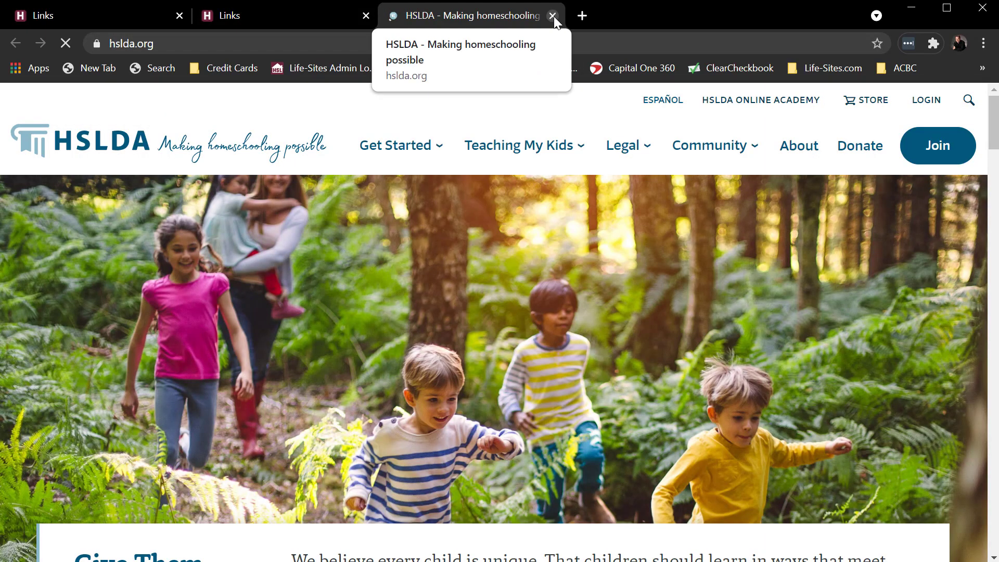
{"action": "left_click", "coordinate": [553, 16]}
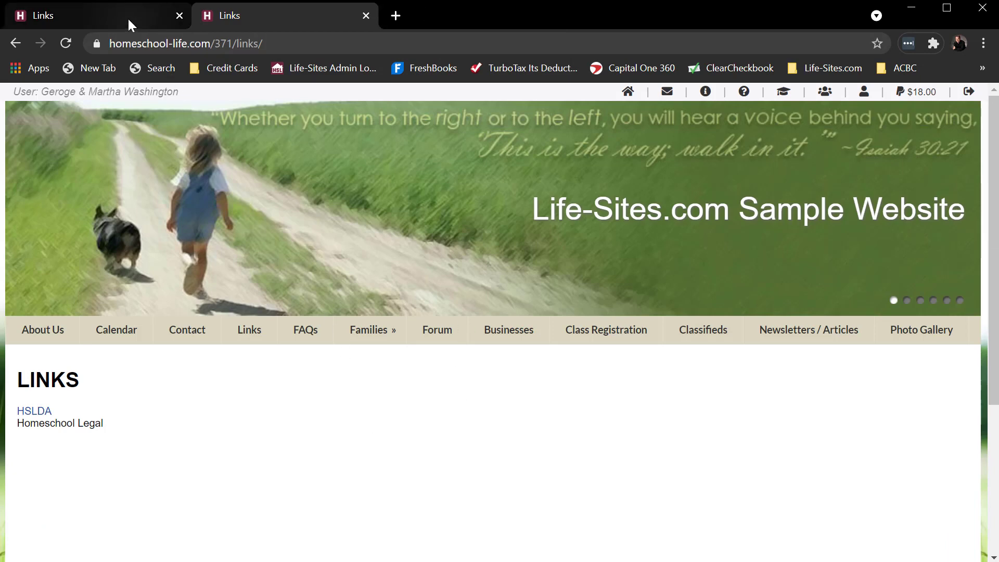
- Return to the admin site and create a links section named "Homeschool Law"
{"action": "left_click", "coordinate": [60, 13]}
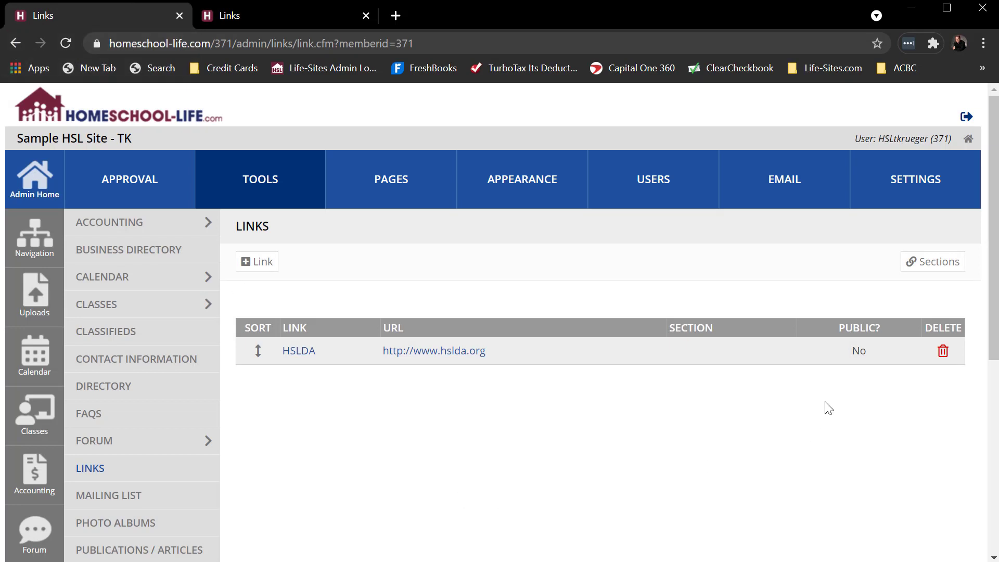
{"action": "left_click", "coordinate": [928, 267]}
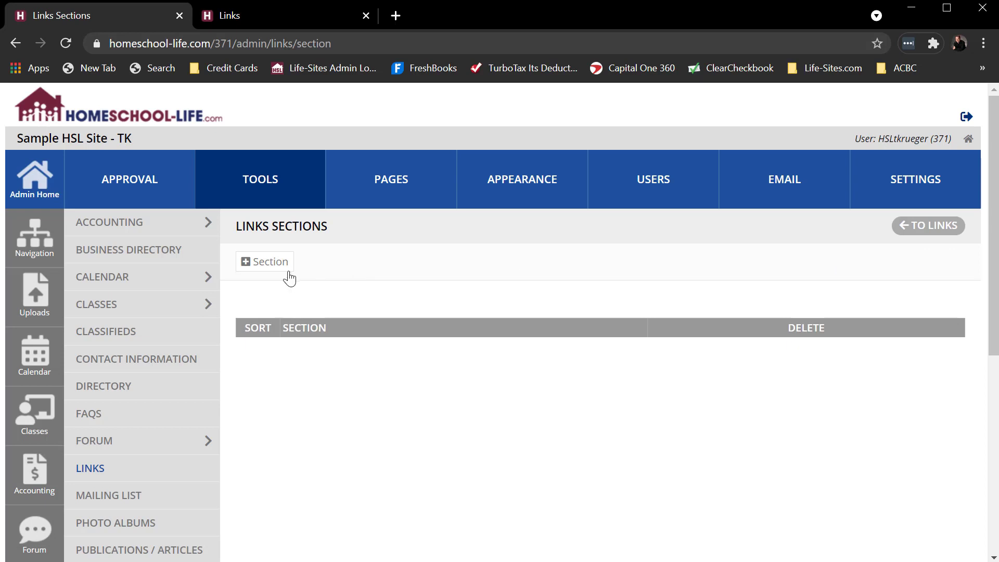
{"action": "left_click", "coordinate": [271, 265]}
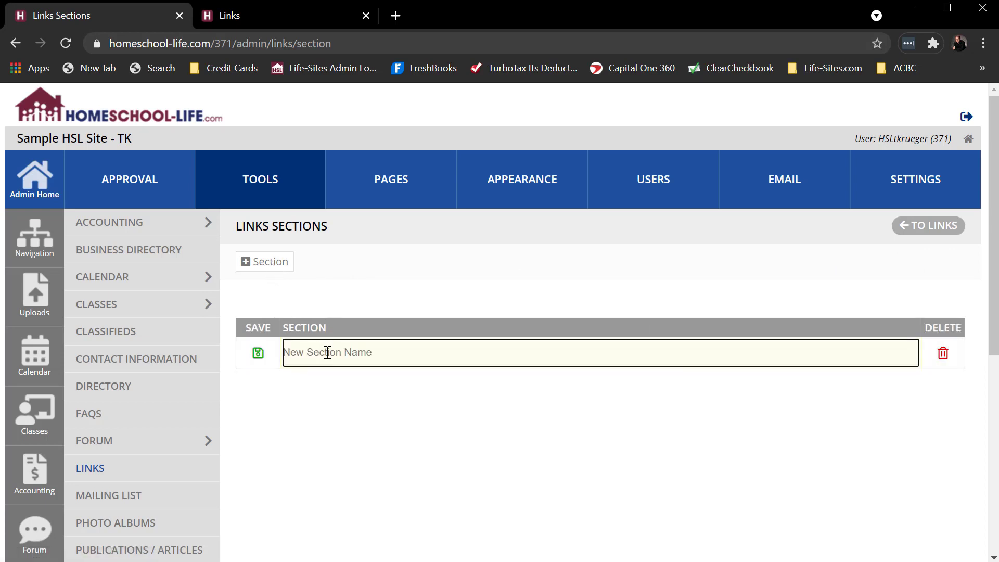
{"action": "type", "text": "Homeschool Law"}
{"action": "left_click", "coordinate": [258, 353]}
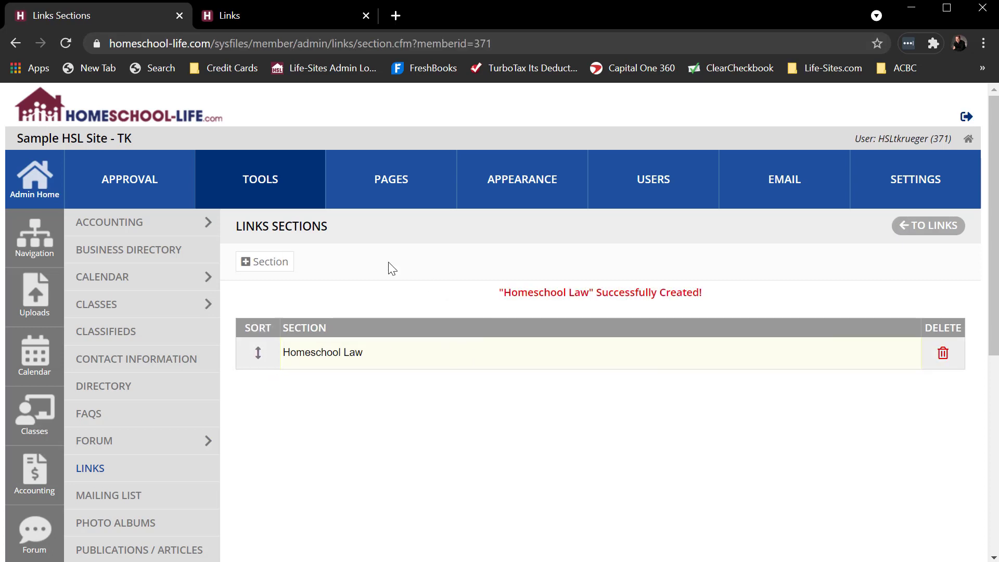
- Create a links section named "Shopping" and move it below Homeschool Law in the section order
{"action": "left_click", "coordinate": [264, 266]}
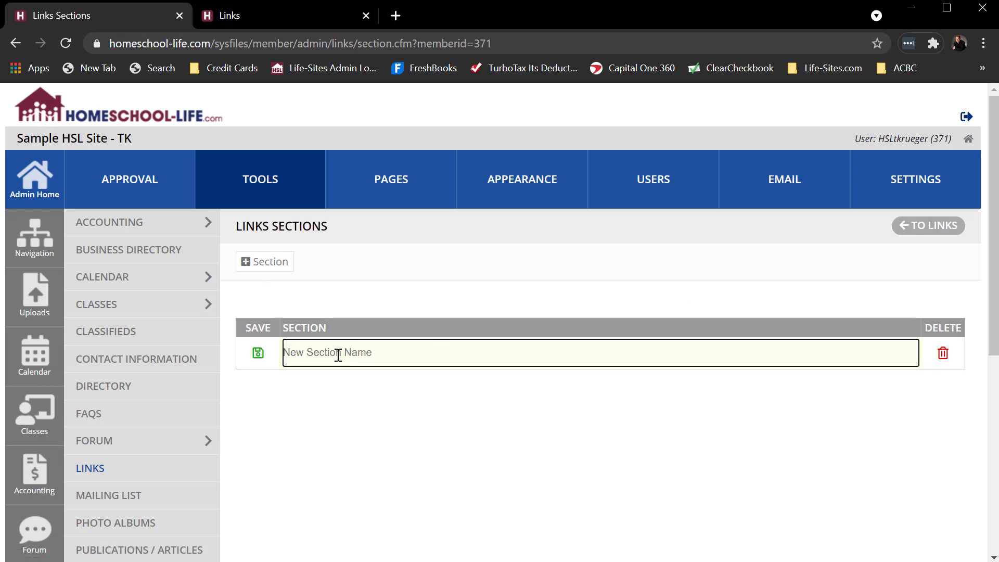
{"action": "type", "text": "Shopping"}
{"action": "left_click", "coordinate": [260, 353]}
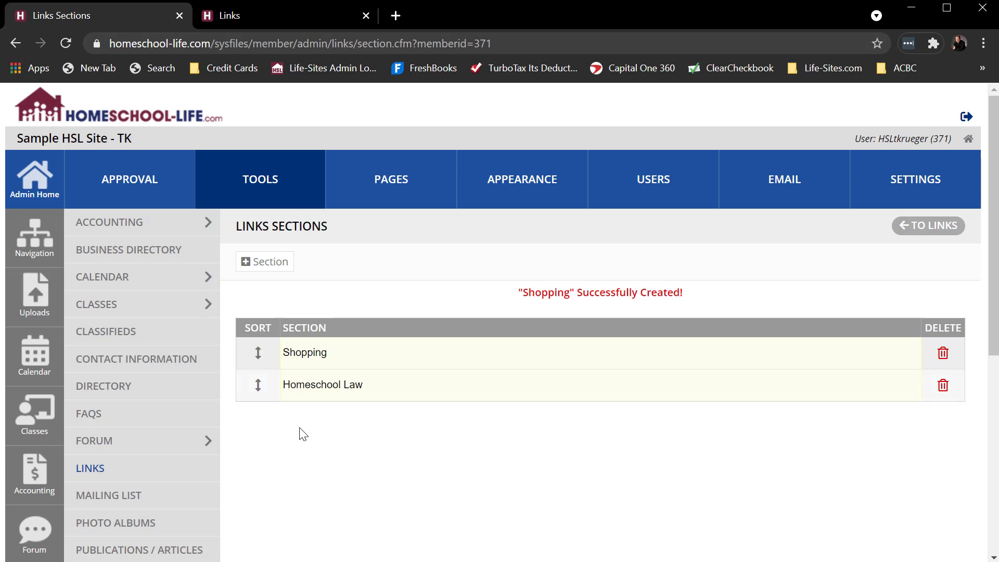
{"action": "left_click_drag", "start_coordinate": [257, 350], "coordinate": [257, 391]}
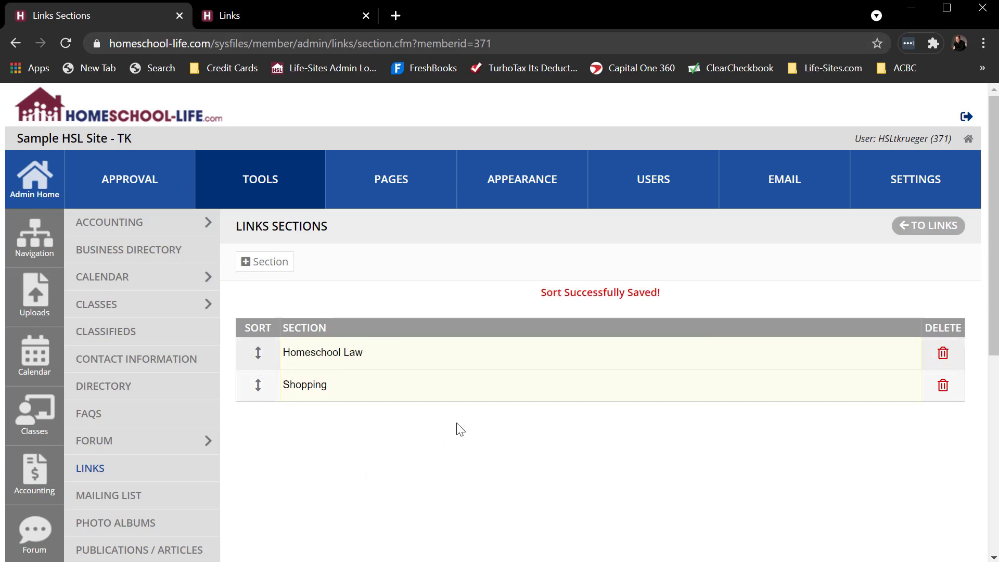
- Go back to the admin links list, test the HSLDA link's URL and close the website it opens
{"action": "left_click", "coordinate": [931, 226]}
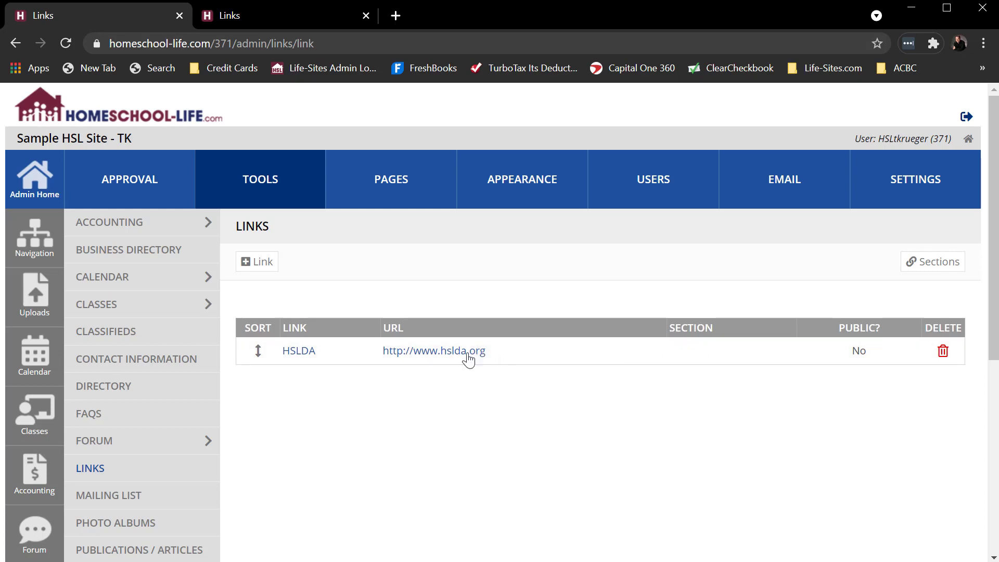
{"action": "left_click", "coordinate": [425, 357]}
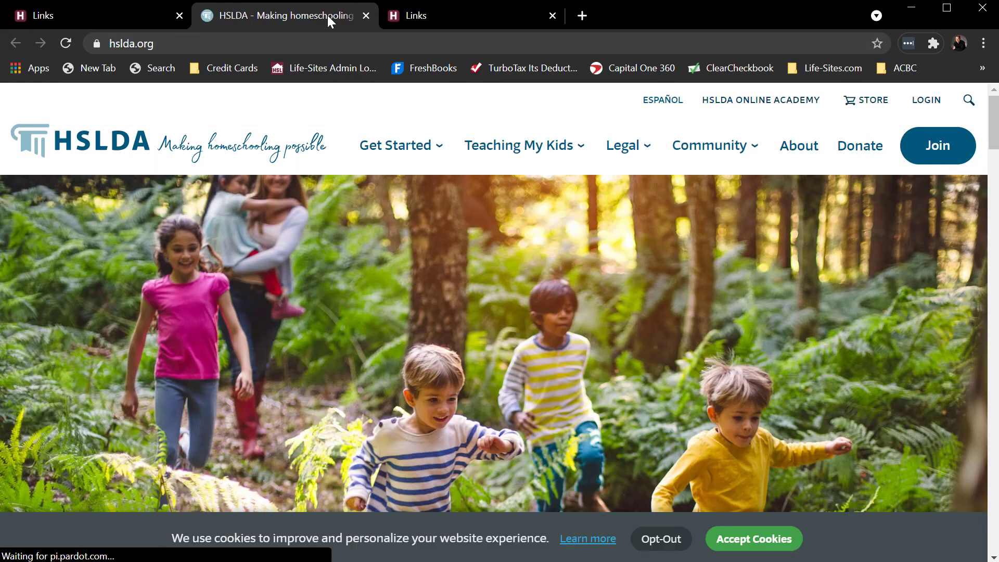
{"action": "left_click", "coordinate": [365, 17]}
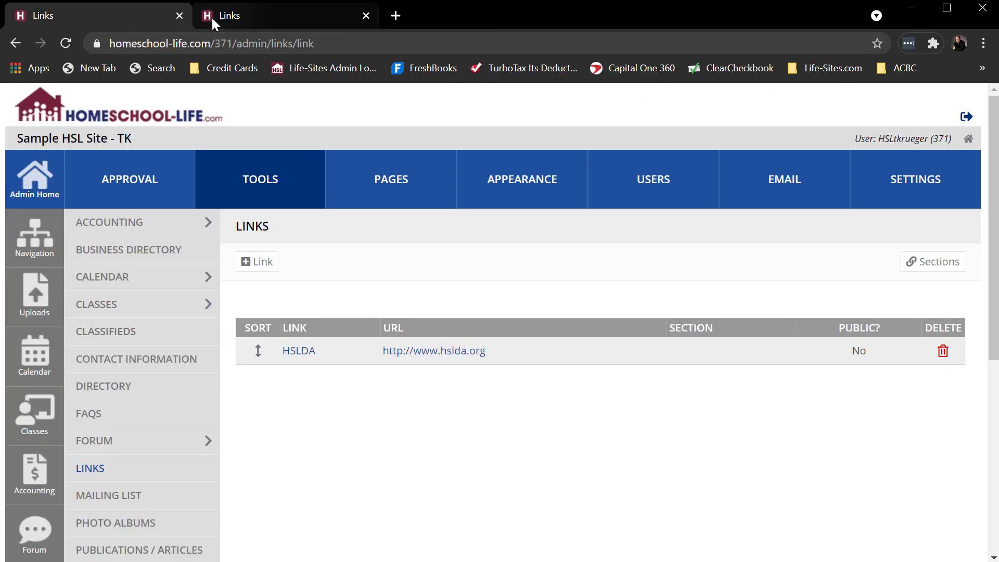
- Assign the HSLDA link to the Homeschool Law section and save the updated link
{"action": "left_click", "coordinate": [303, 357]}
{"action": "left_click", "coordinate": [401, 343]}
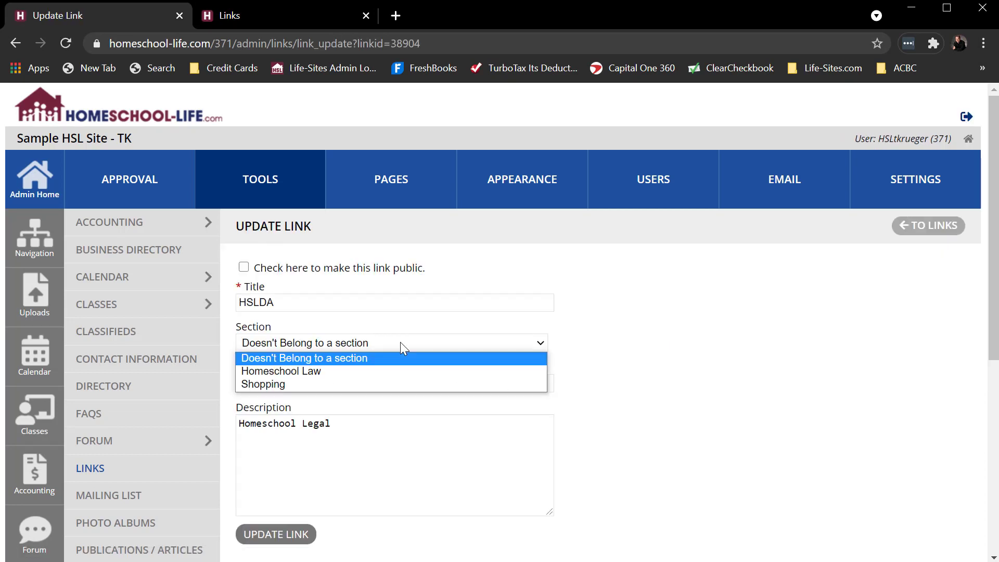
{"action": "left_click", "coordinate": [323, 370]}
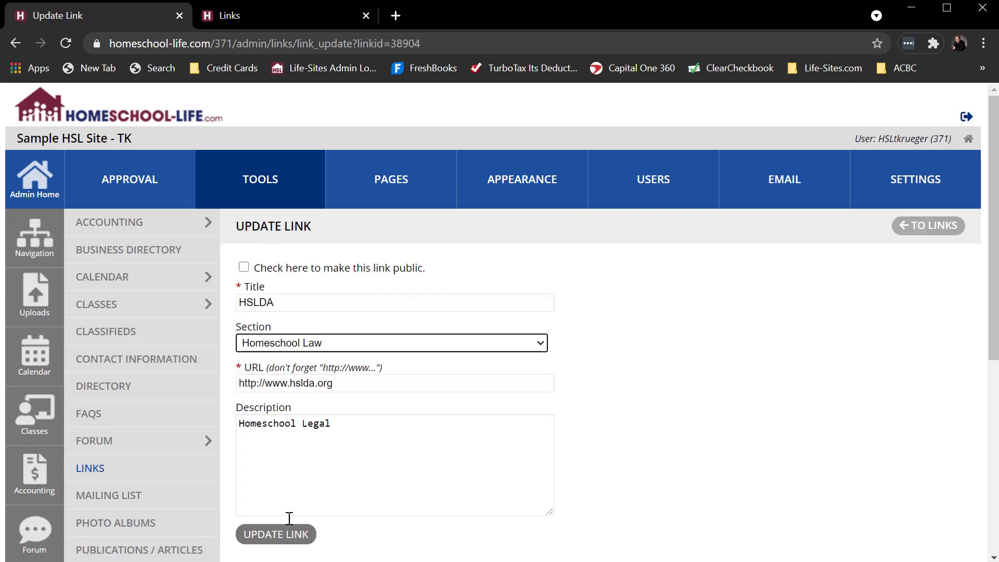
{"action": "left_click", "coordinate": [367, 429]}
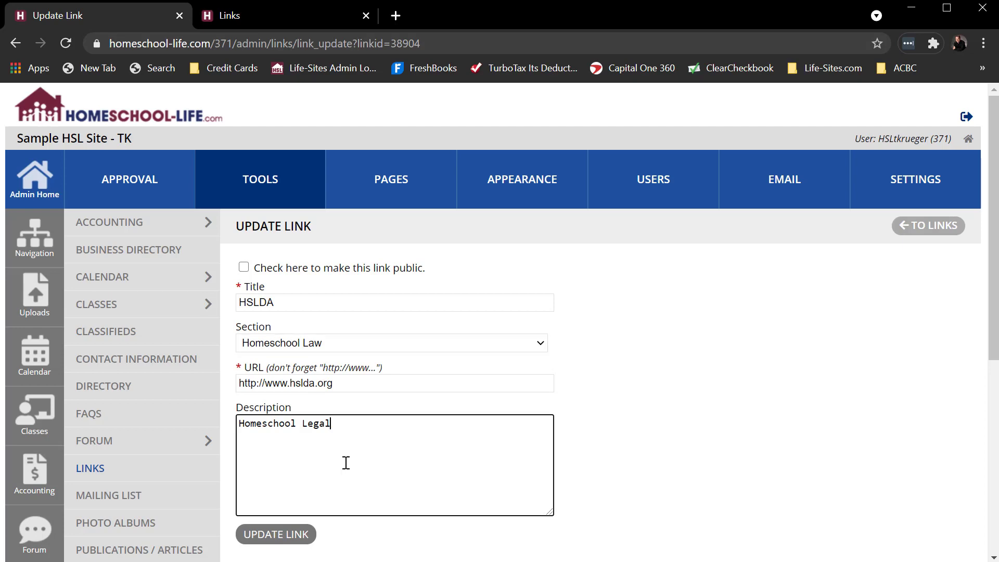
{"action": "left_click", "coordinate": [280, 536]}
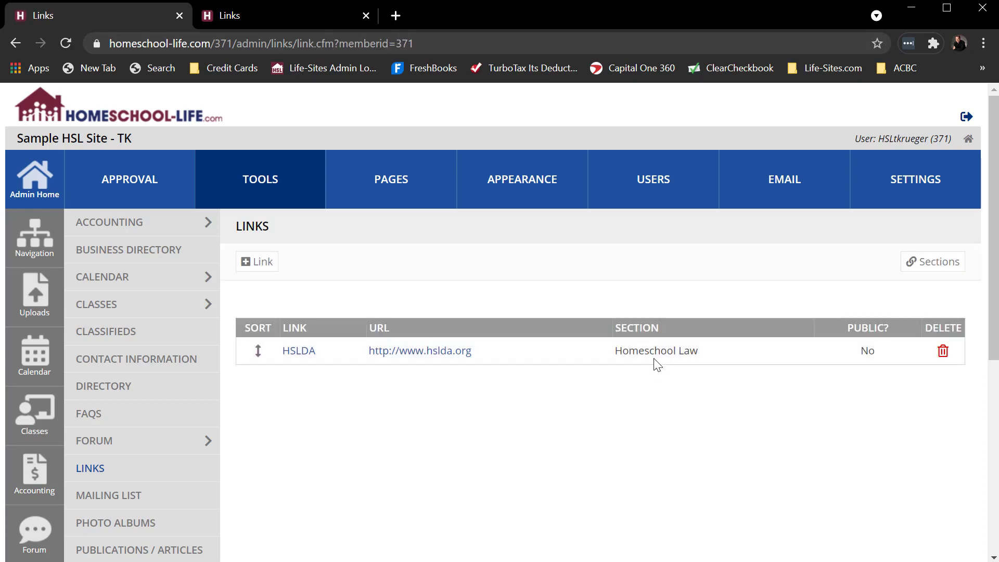
- Reload the member site's Links page to check the HSLDA link's section, and return to the admin site
{"action": "left_click", "coordinate": [278, 15]}
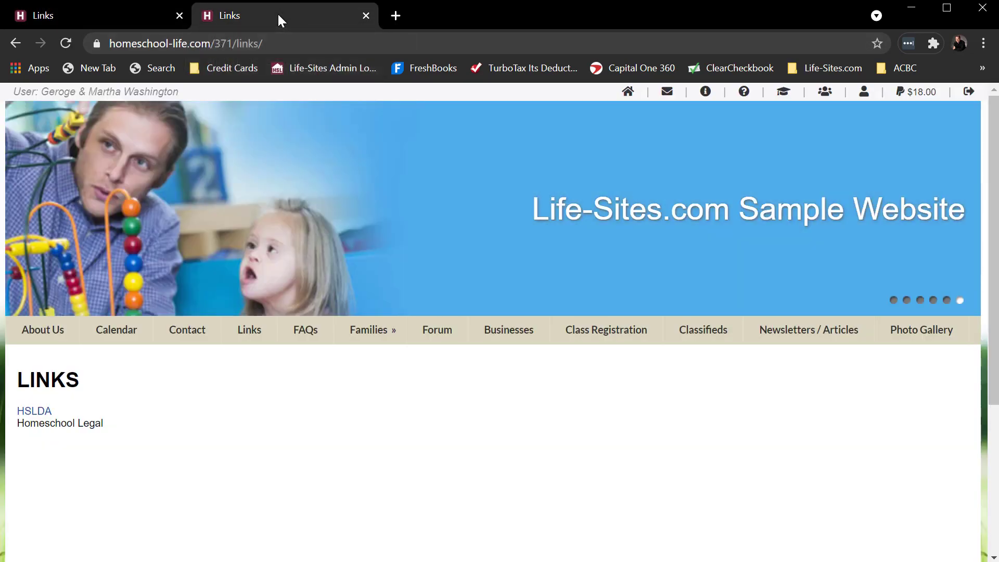
{"action": "left_click", "coordinate": [64, 44]}
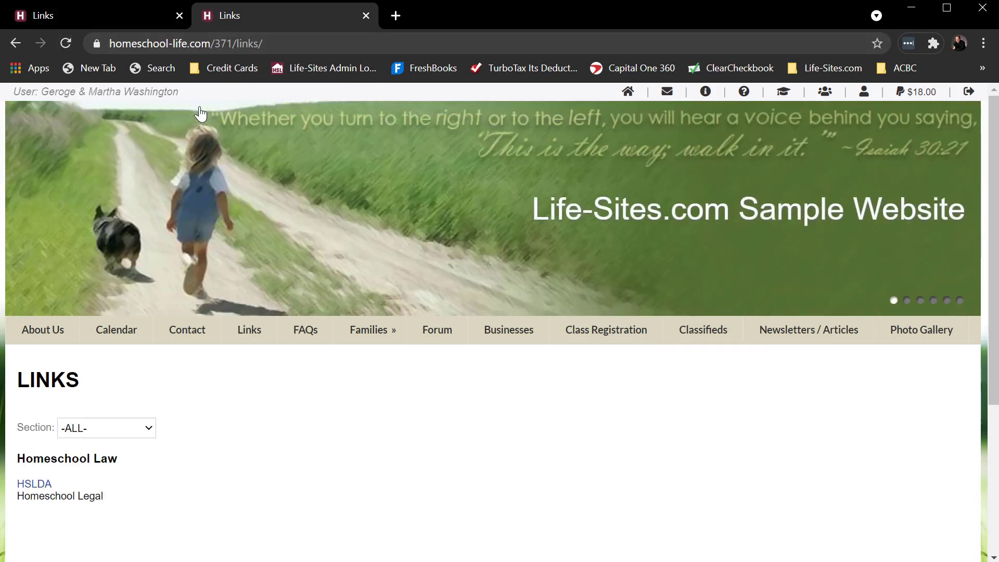
{"action": "left_click", "coordinate": [147, 16]}
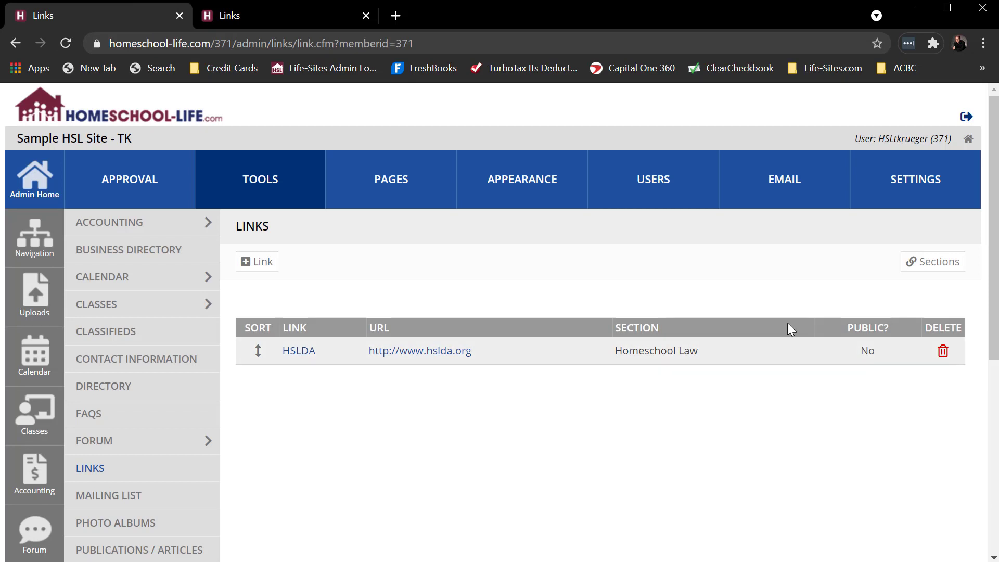
{"action": "left_click", "coordinate": [259, 262]}
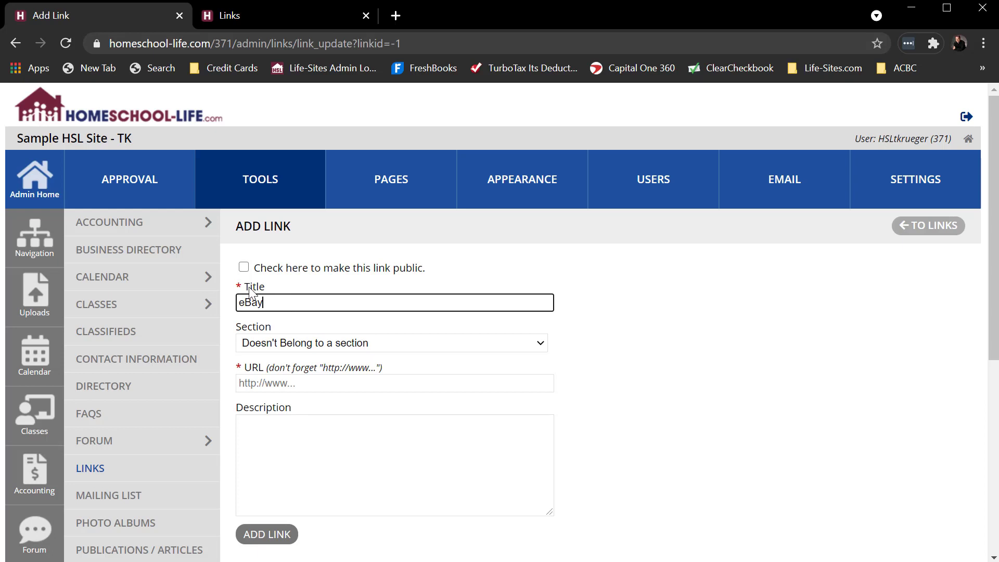
{"action": "left_click", "coordinate": [280, 345]}
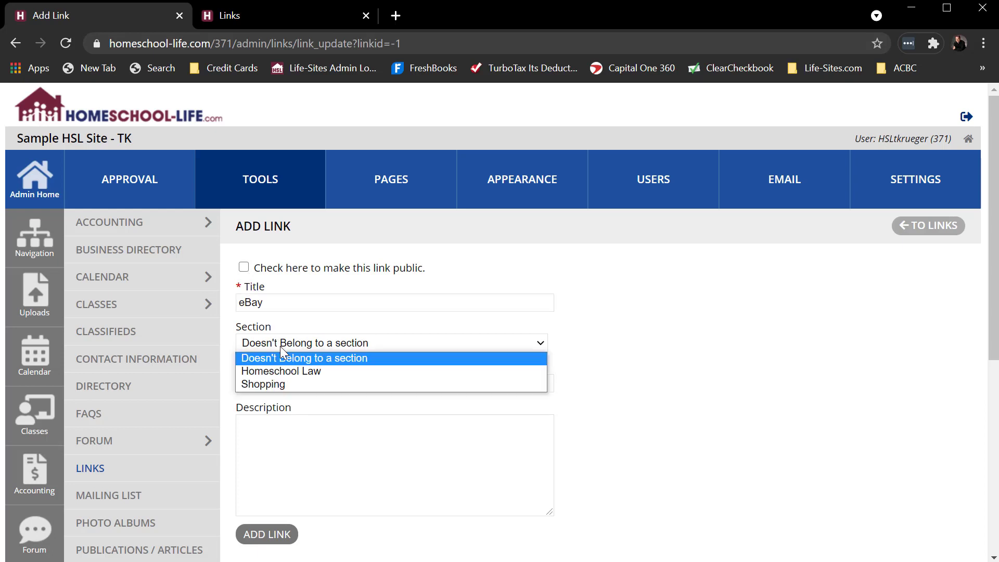
{"action": "left_click", "coordinate": [283, 383]}
{"action": "left_click", "coordinate": [285, 384]}
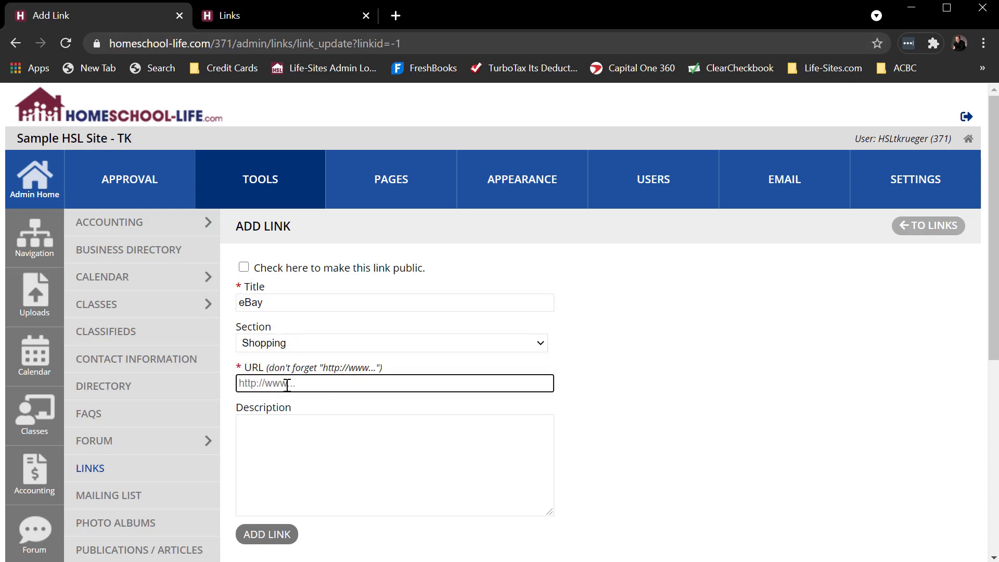
{"action": "type", "text": "http://www.ebay.com"}
{"action": "left_click", "coordinate": [293, 437]}
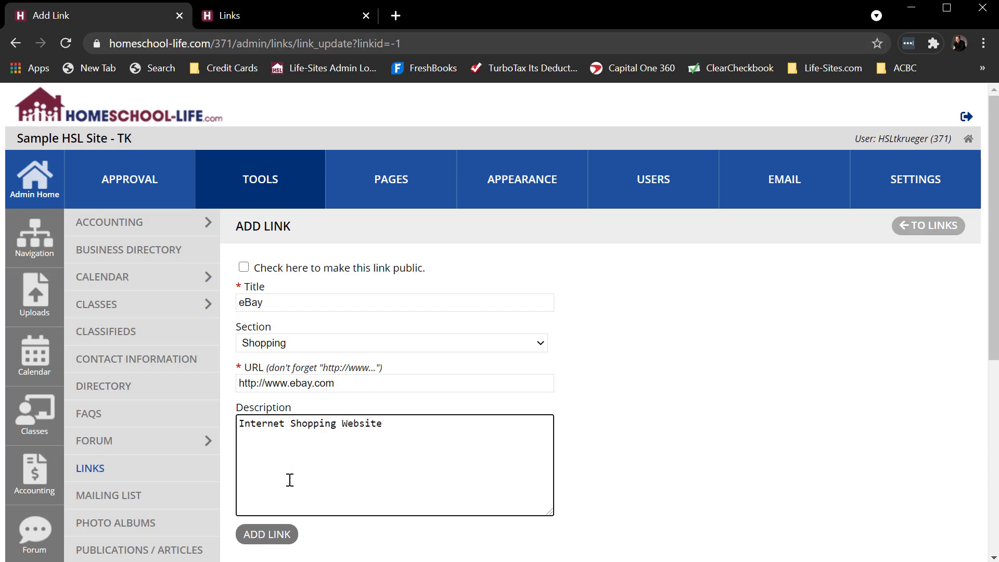
{"action": "left_click", "coordinate": [279, 540]}
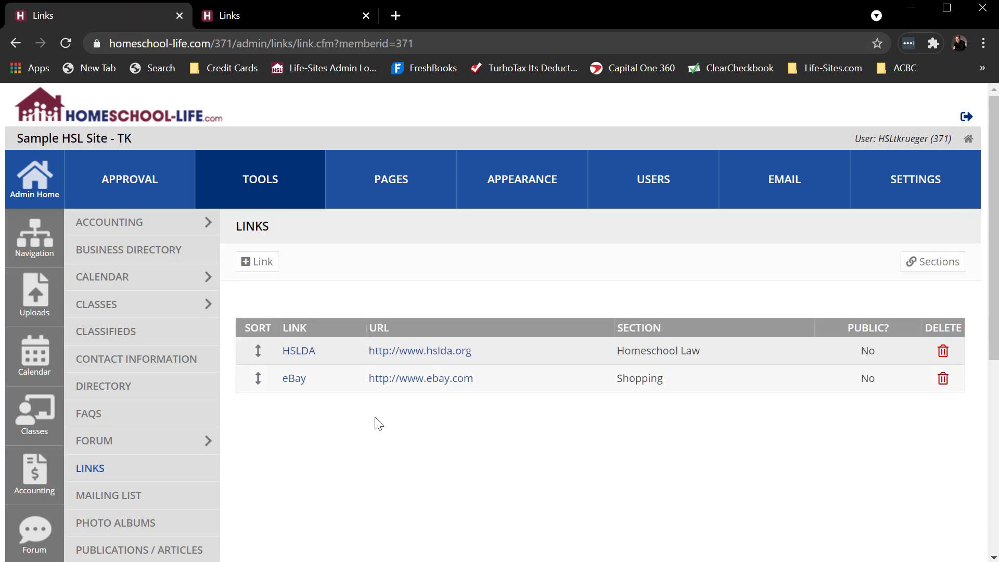
- Reorder the admin links list so that HSLDA sits below eBay
{"action": "left_click_drag", "start_coordinate": [258, 351], "coordinate": [251, 388]}
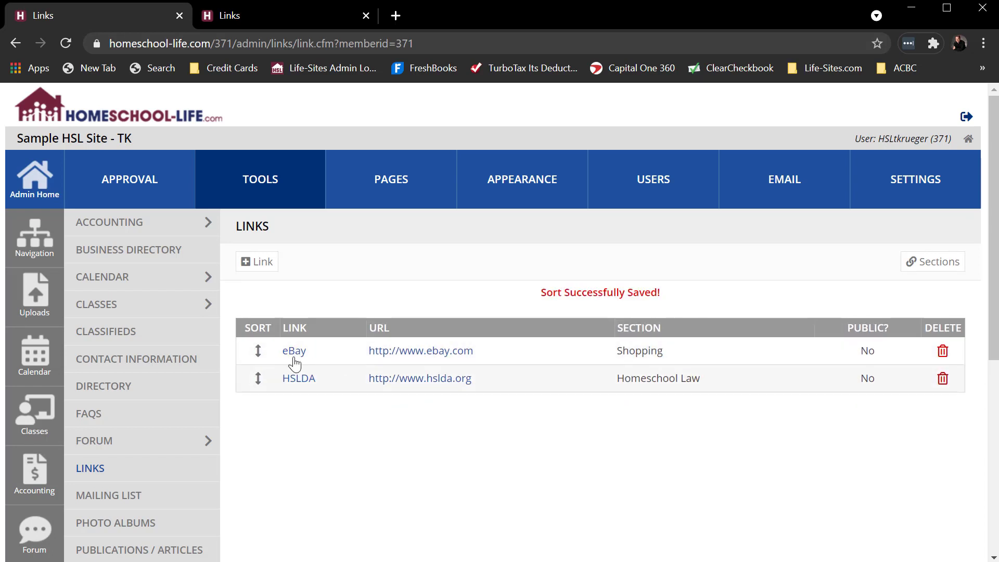
{"action": "mouse_move", "coordinate": [258, 350]}
{"action": "left_mouse_down"}
{"action": "mouse_move", "coordinate": [263, 398]}
{"action": "mouse_move", "coordinate": [258, 355]}
{"action": "left_mouse_up"}
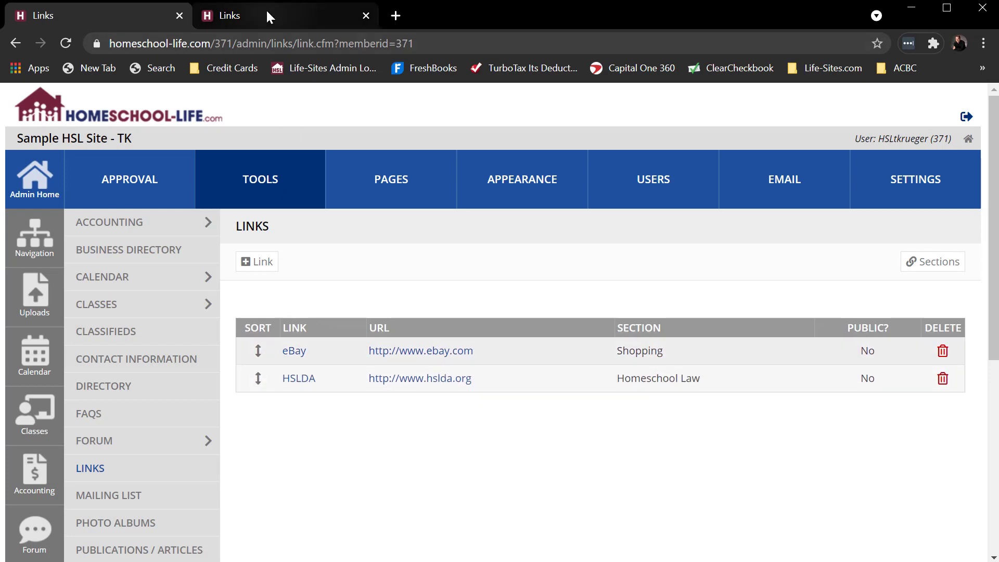
- Reload the member site's Links page, examine how the links are grouped by section, and compare the order with the admin links list
{"action": "left_click", "coordinate": [267, 12]}
{"action": "left_click", "coordinate": [65, 43]}
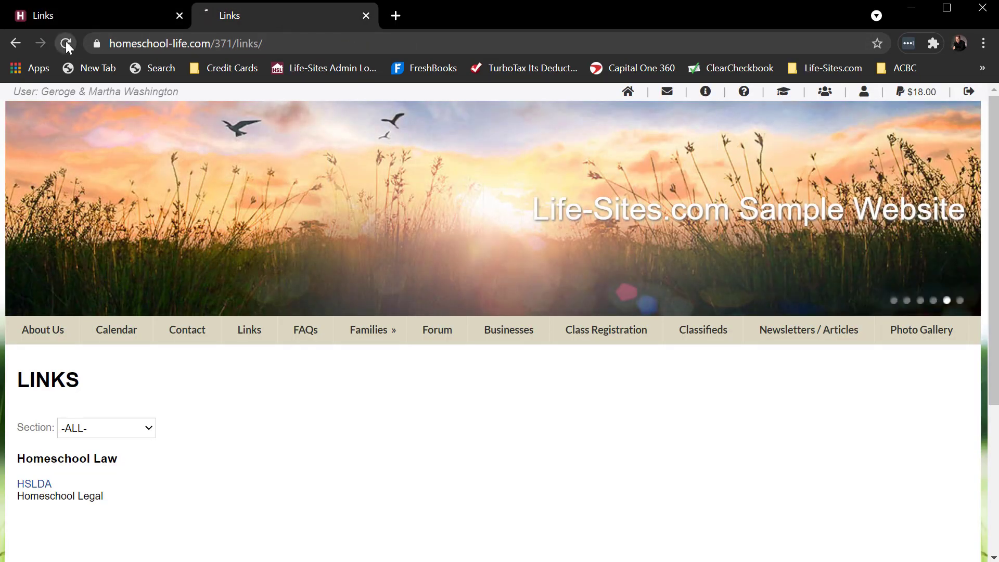
{"action": "scroll", "coordinate": [379, 473], "scroll_direction": "down", "scroll_amount": 3}
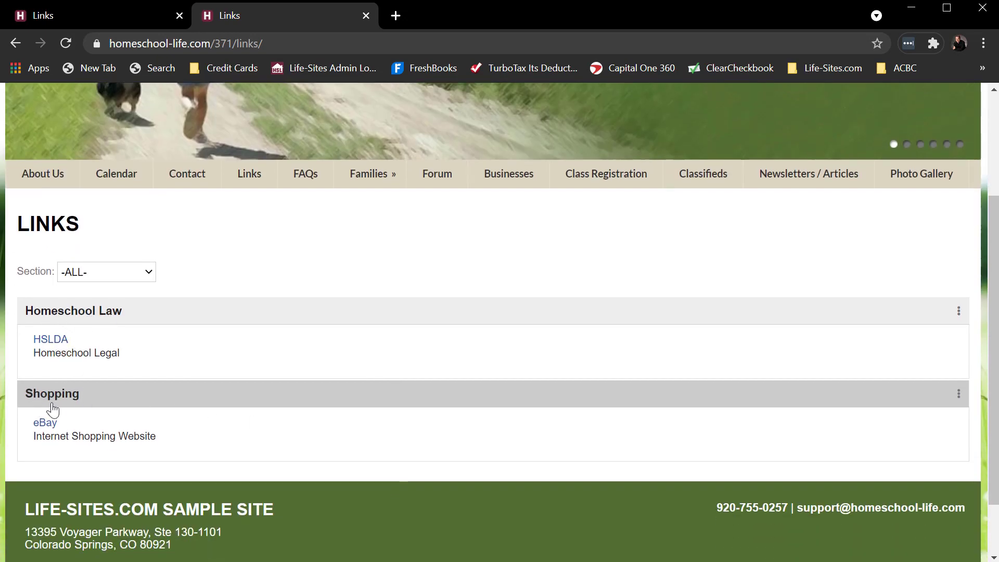
{"action": "scroll", "coordinate": [336, 291], "scroll_direction": "up", "scroll_amount": 3}
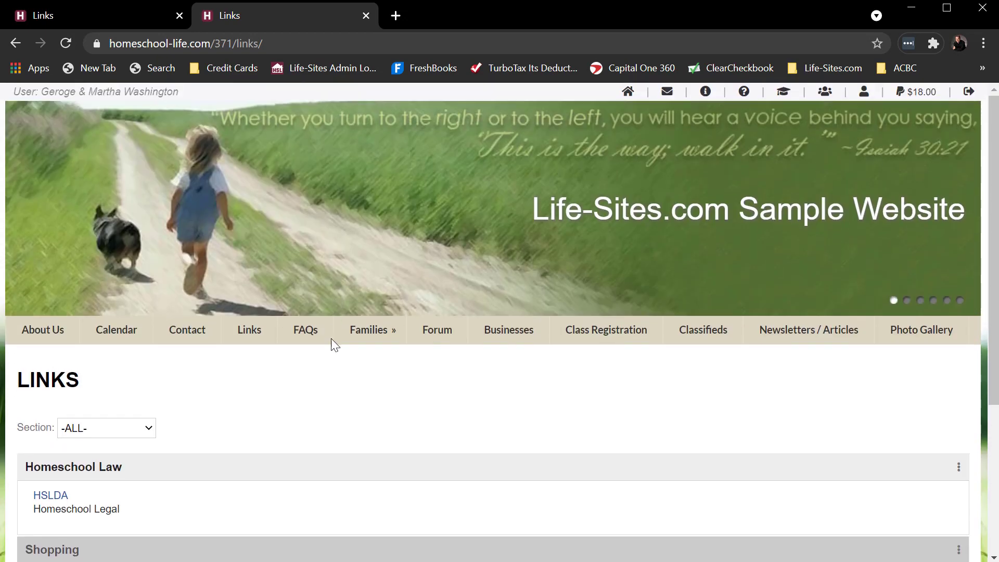
{"action": "scroll", "coordinate": [338, 366], "scroll_direction": "down", "scroll_amount": 3}
{"action": "scroll", "coordinate": [338, 366], "scroll_direction": "up", "scroll_amount": 2}
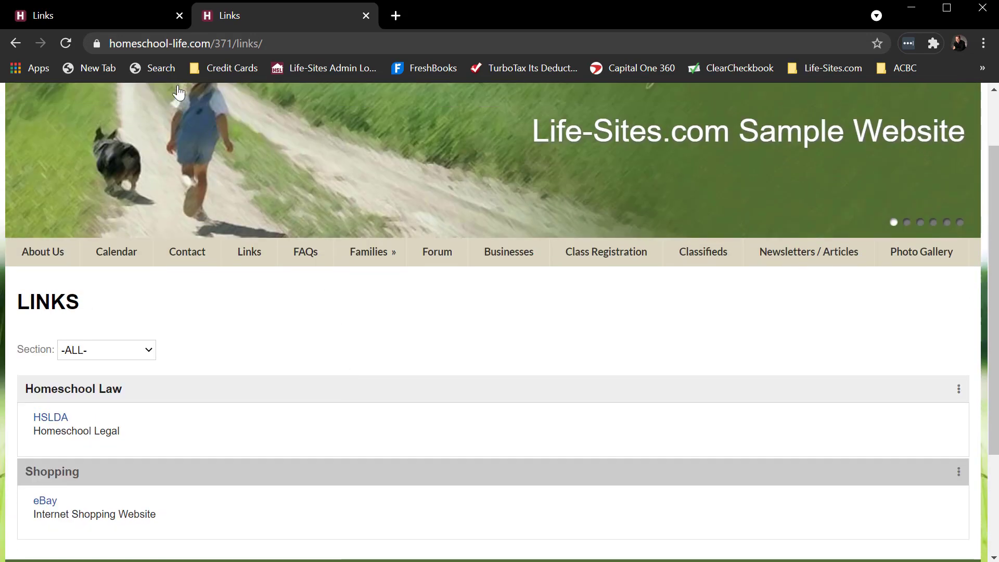
{"action": "left_click", "coordinate": [120, 18]}
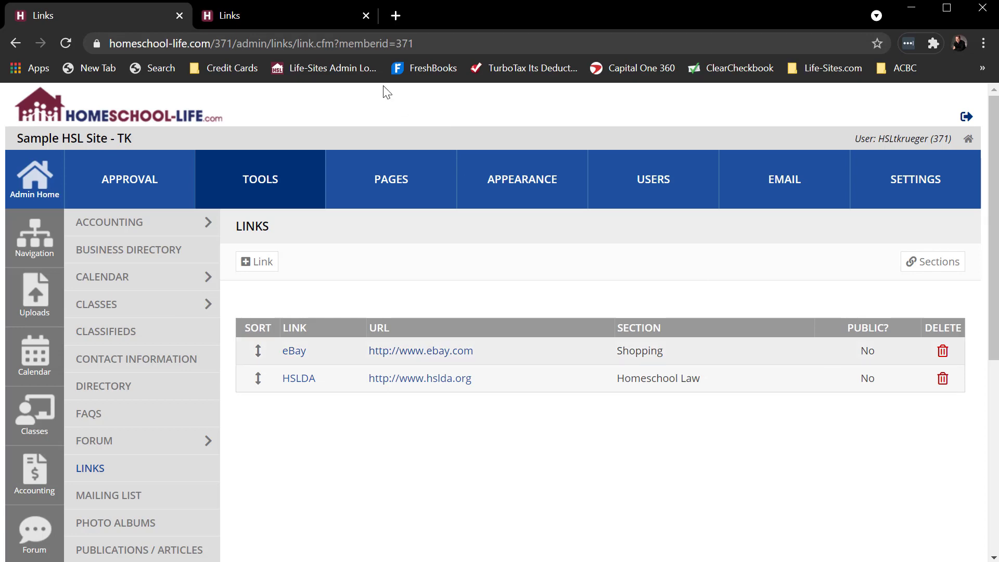
- Log out of the member site and open the public Links page
{"action": "left_click", "coordinate": [264, 16]}
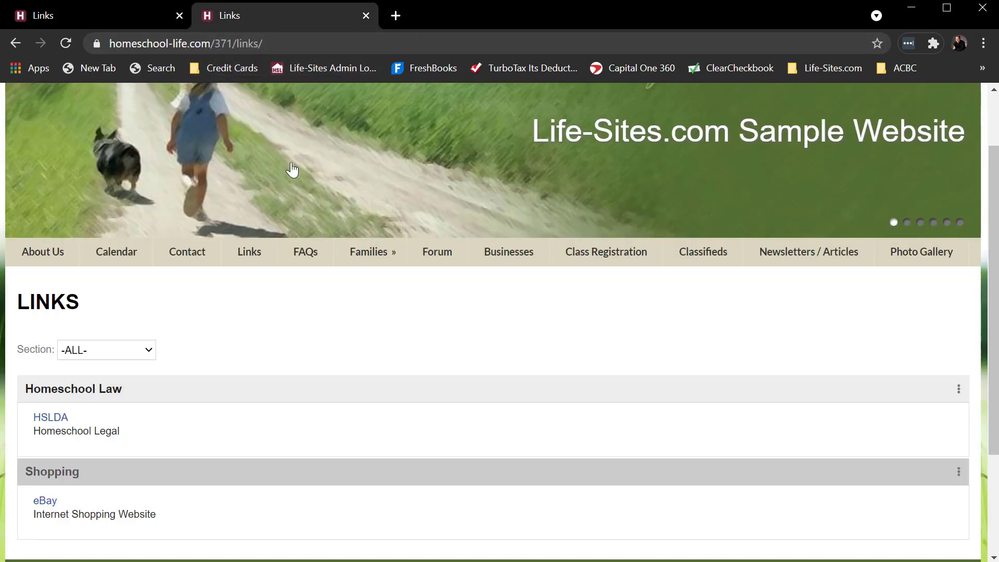
{"action": "scroll", "coordinate": [680, 373], "scroll_direction": "up", "scroll_amount": 2}
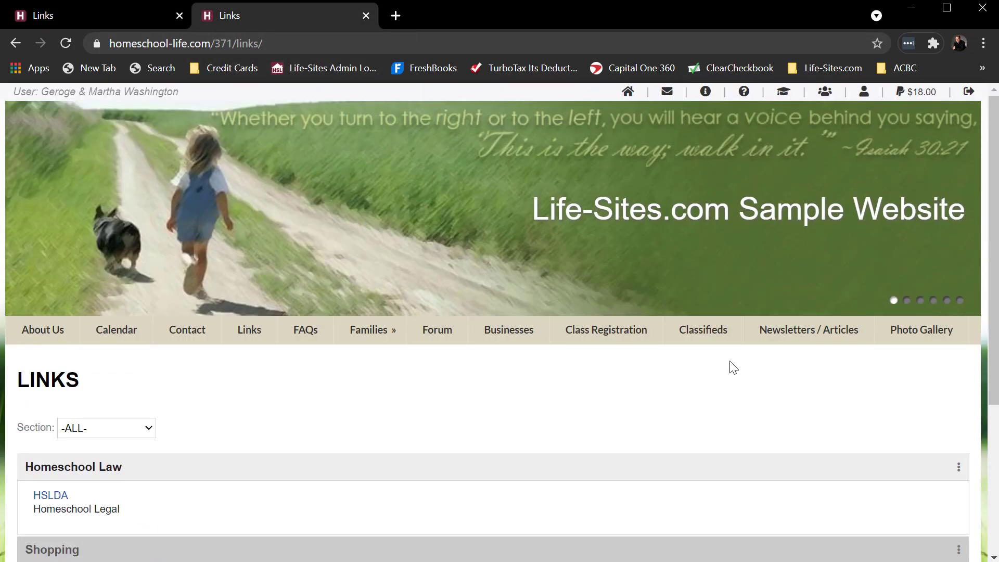
{"action": "left_click", "coordinate": [967, 94]}
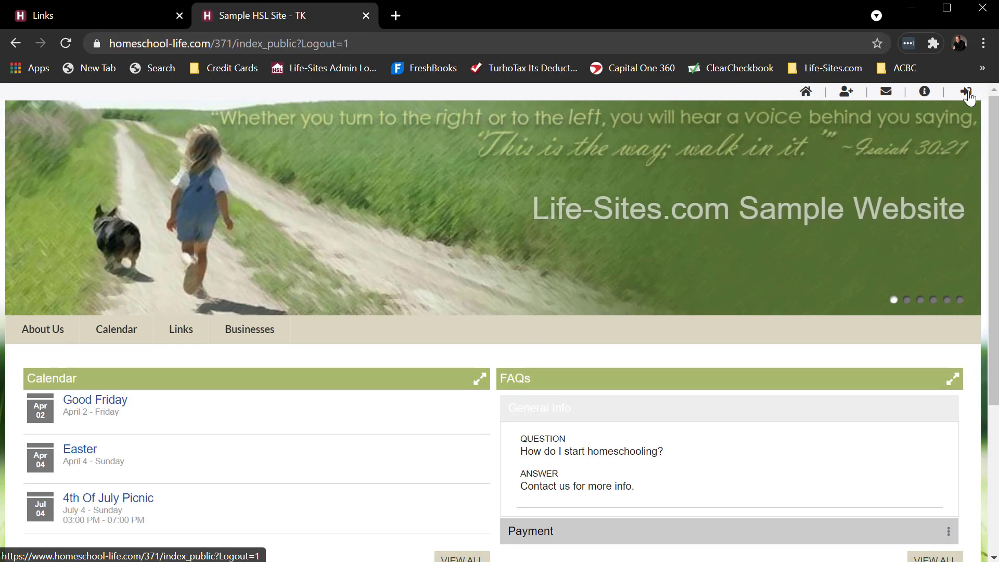
{"action": "left_click", "coordinate": [181, 333]}
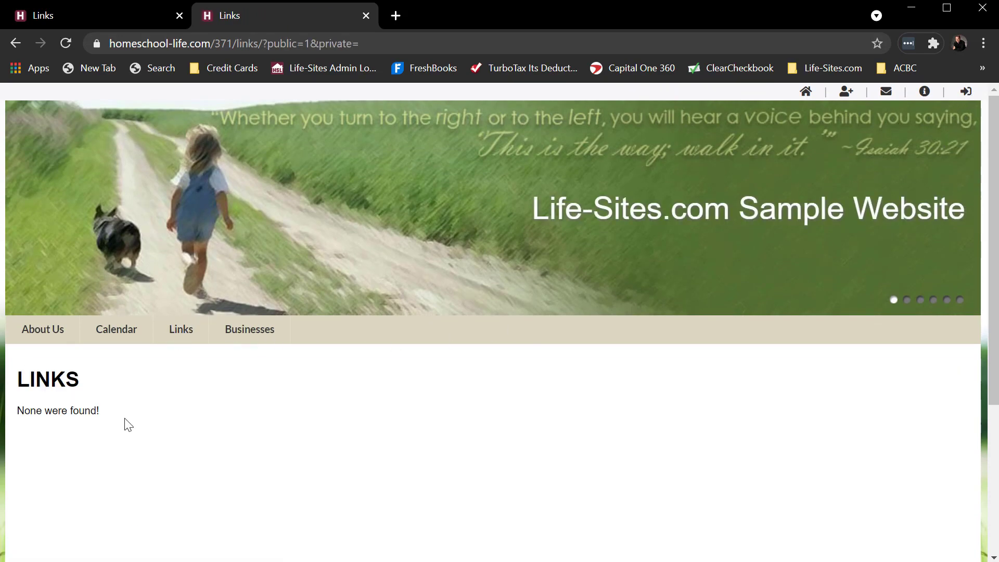
- Edit the eBay link in the admin site to make it public and save the updated link
{"action": "left_click", "coordinate": [107, 14]}
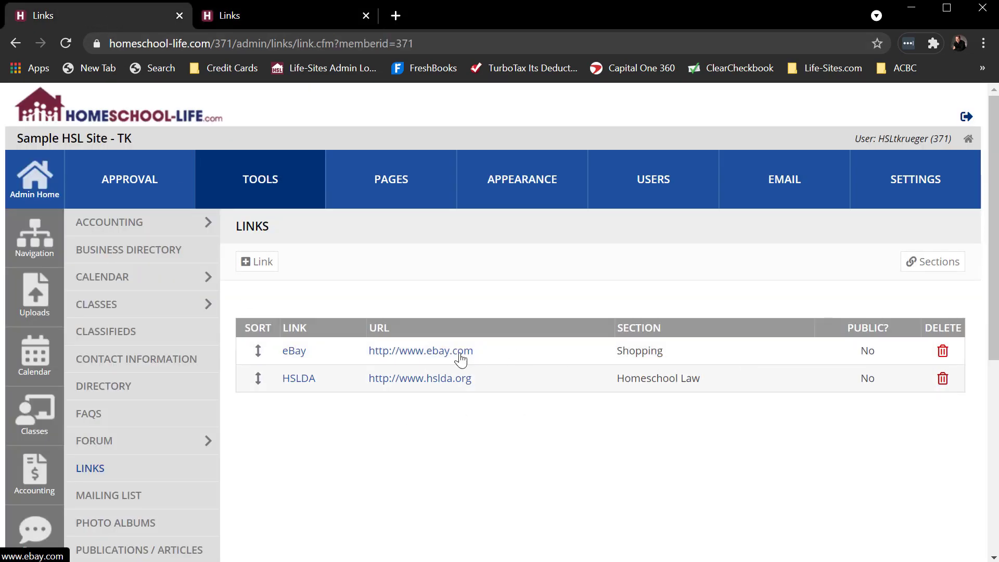
{"action": "left_click", "coordinate": [294, 358]}
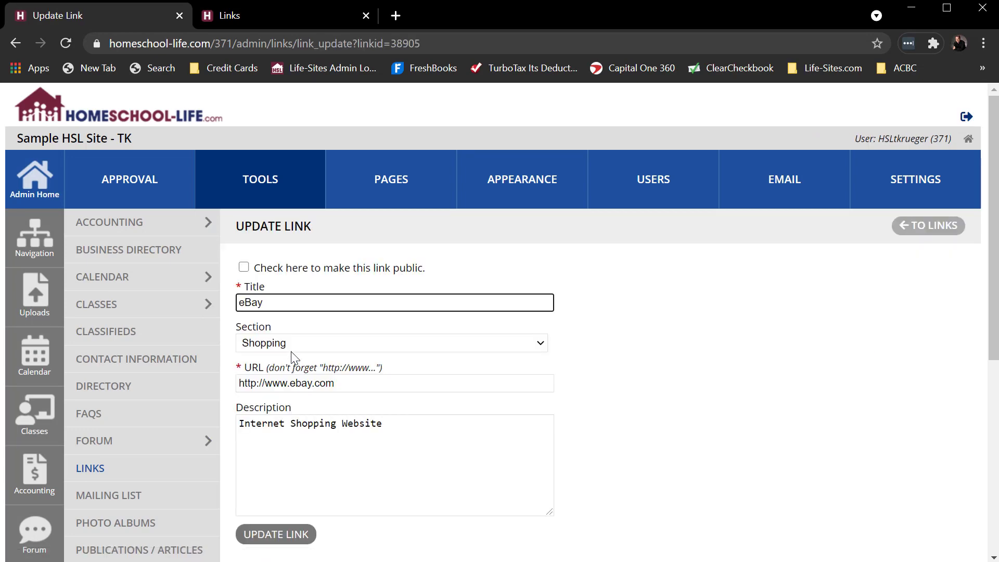
{"action": "left_click", "coordinate": [244, 268]}
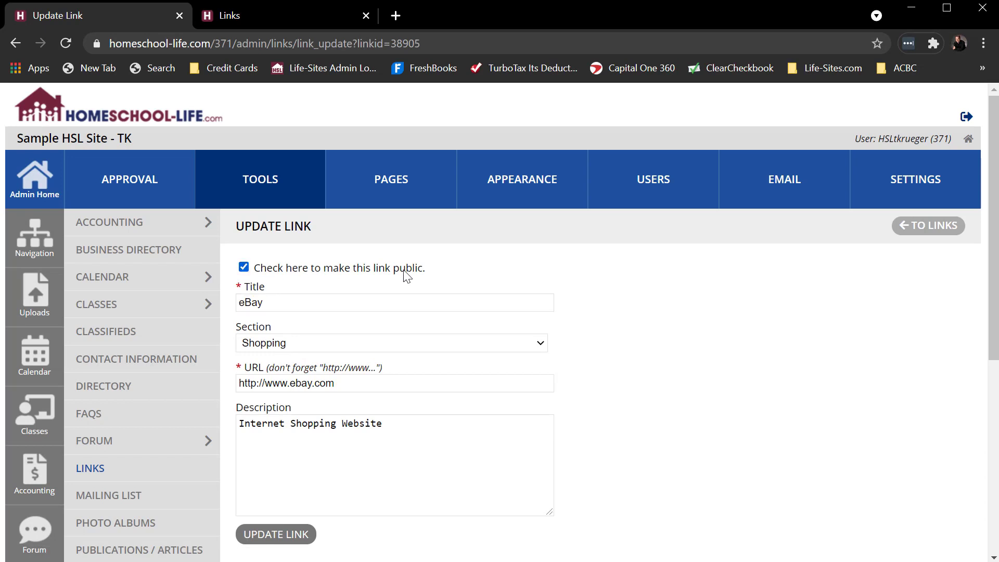
{"action": "left_click", "coordinate": [293, 535]}
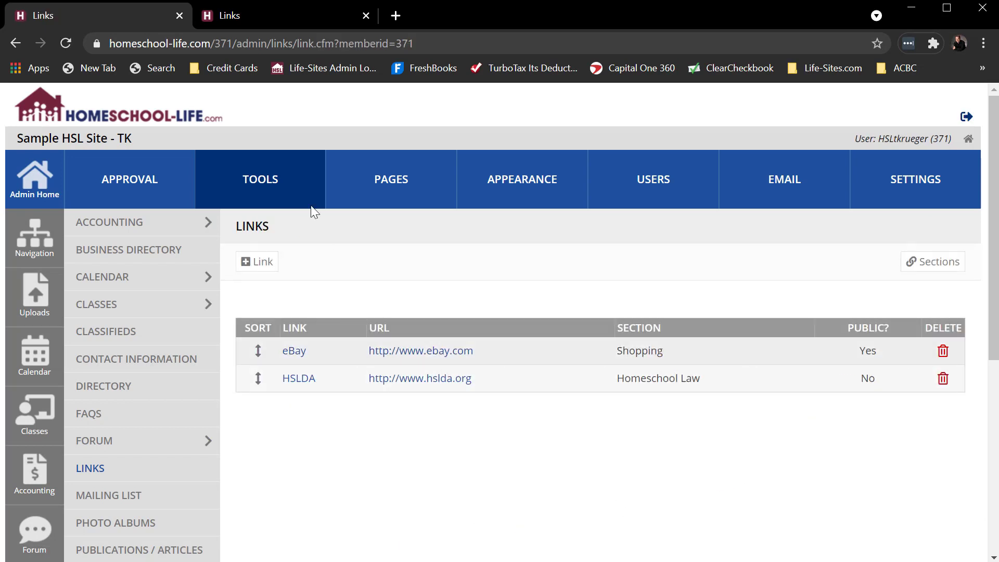
- Reload the public Links page to check which links are shown to visitors
{"action": "left_click", "coordinate": [269, 16]}
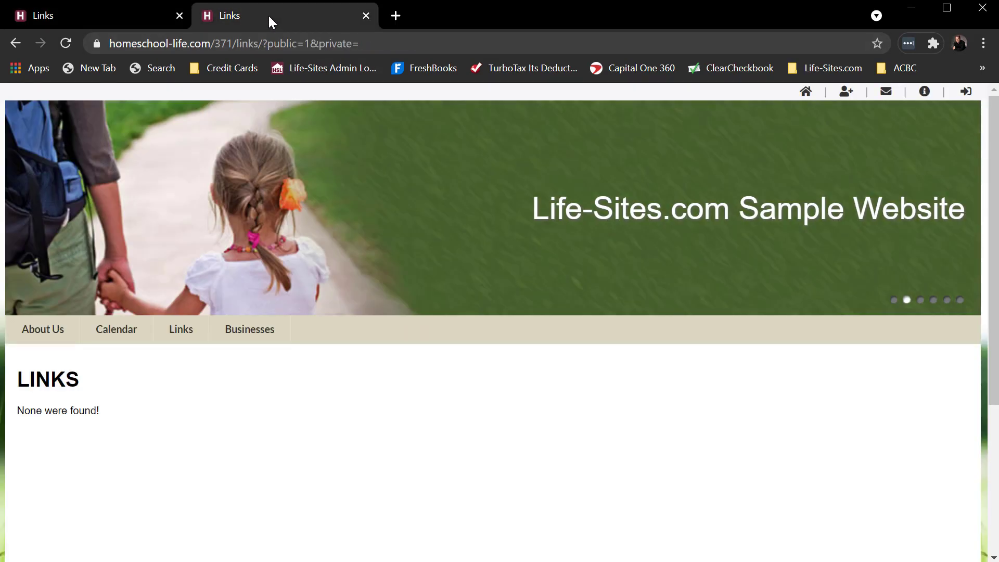
{"action": "left_click", "coordinate": [66, 43]}
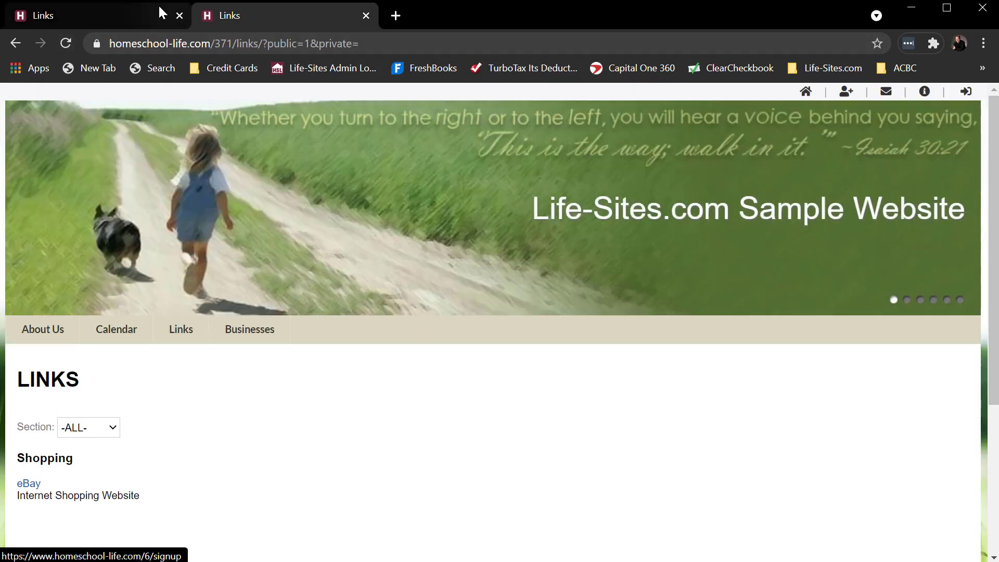
- Edit the HSLDA link in the admin site to make it public and save the updated link
{"action": "left_click", "coordinate": [121, 15]}
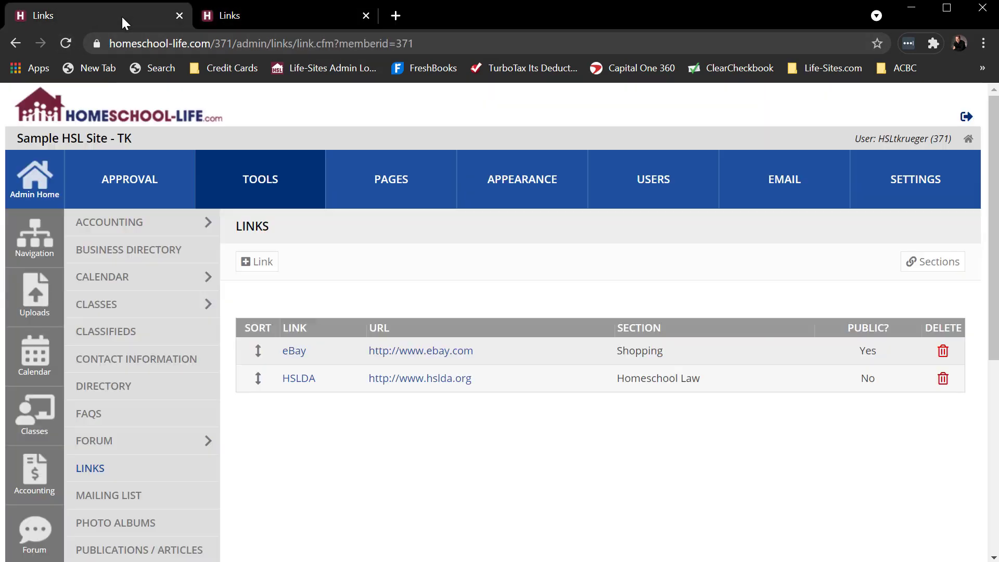
{"action": "left_click", "coordinate": [301, 382]}
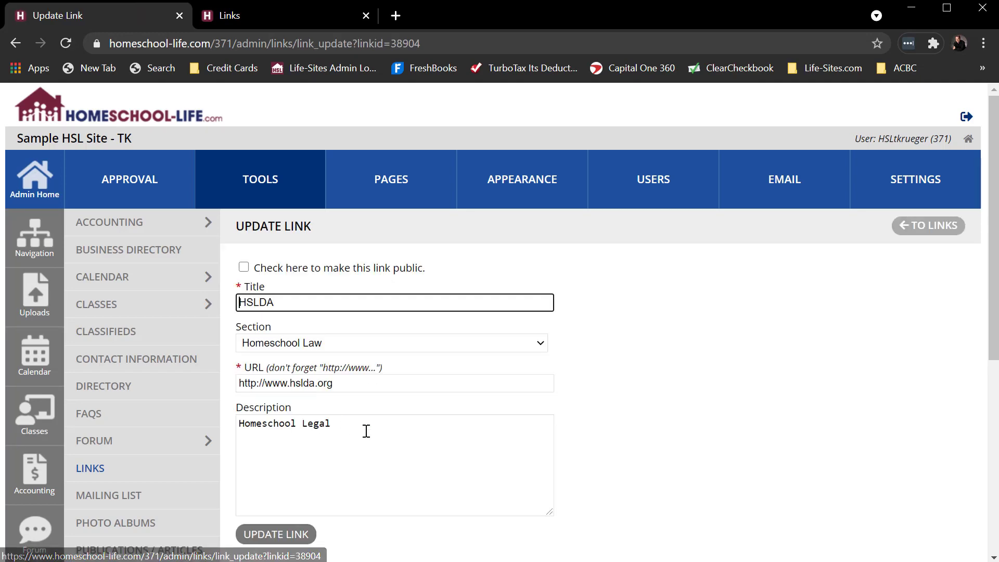
{"action": "left_click", "coordinate": [243, 267]}
{"action": "left_click", "coordinate": [263, 534]}
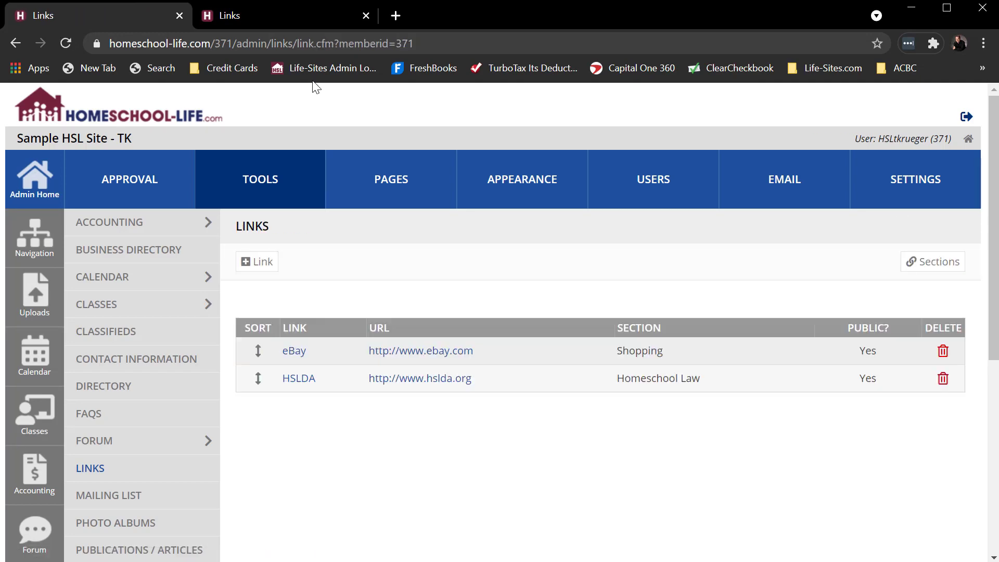
- Reload the public Links page and examine which links and sections are shown to visitors
{"action": "left_click", "coordinate": [274, 19]}
{"action": "left_click", "coordinate": [63, 44]}
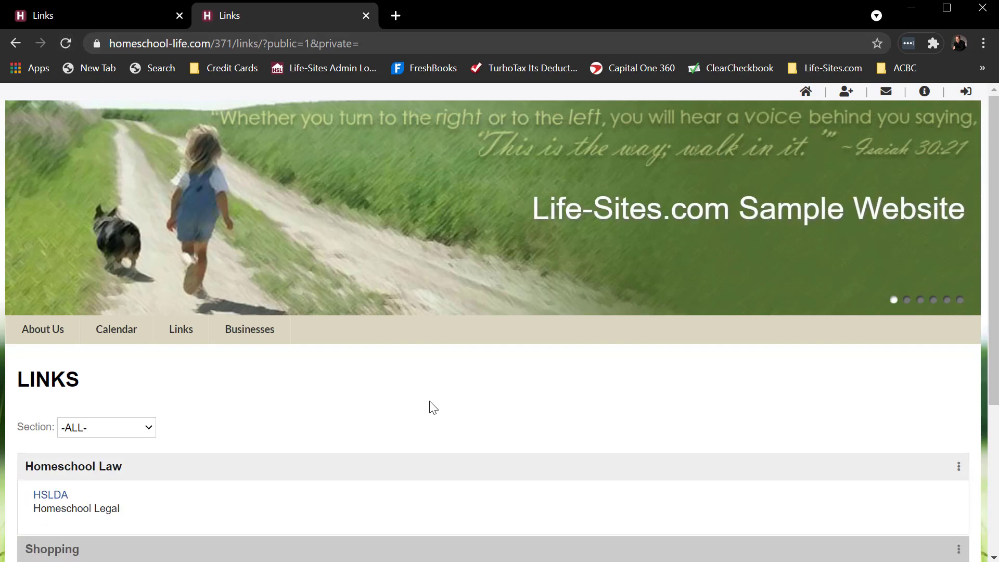
{"action": "scroll", "coordinate": [431, 405], "scroll_direction": "down", "scroll_amount": 3}
{"action": "scroll", "coordinate": [435, 408], "scroll_direction": "up", "scroll_amount": 3}
{"action": "scroll", "coordinate": [249, 451], "scroll_direction": "down", "scroll_amount": 3}
{"action": "scroll", "coordinate": [250, 451], "scroll_direction": "down", "scroll_amount": 2}
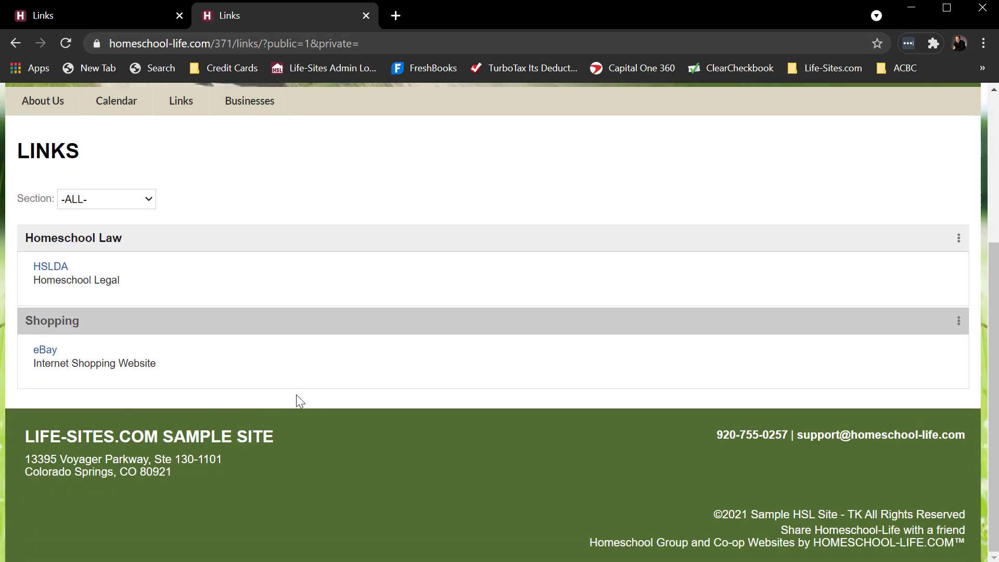
{"action": "scroll", "coordinate": [297, 395], "scroll_direction": "up", "scroll_amount": 2}
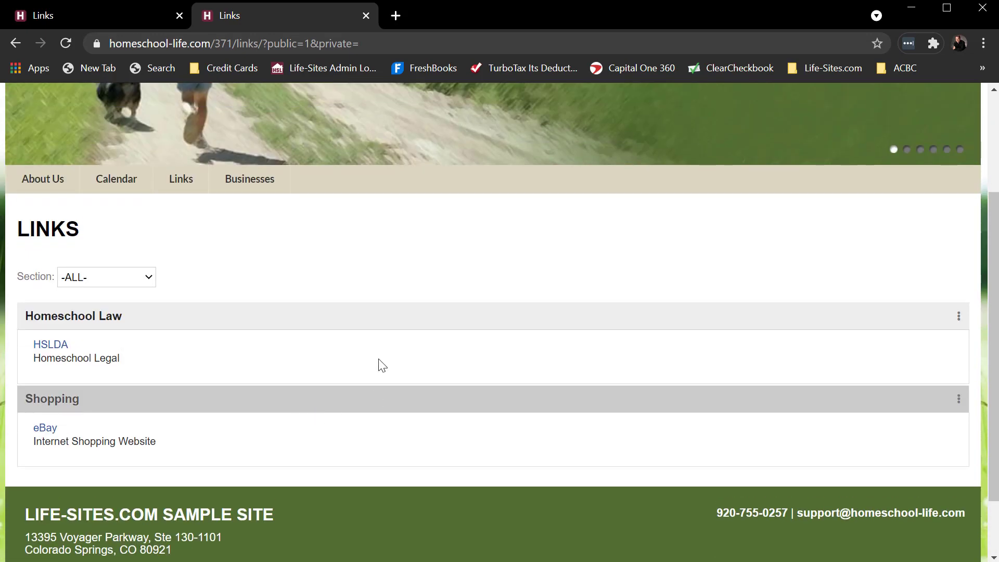
{"action": "scroll", "coordinate": [383, 365], "scroll_direction": "up", "scroll_amount": 2}
{"action": "scroll", "coordinate": [446, 368], "scroll_direction": "up", "scroll_amount": 2}
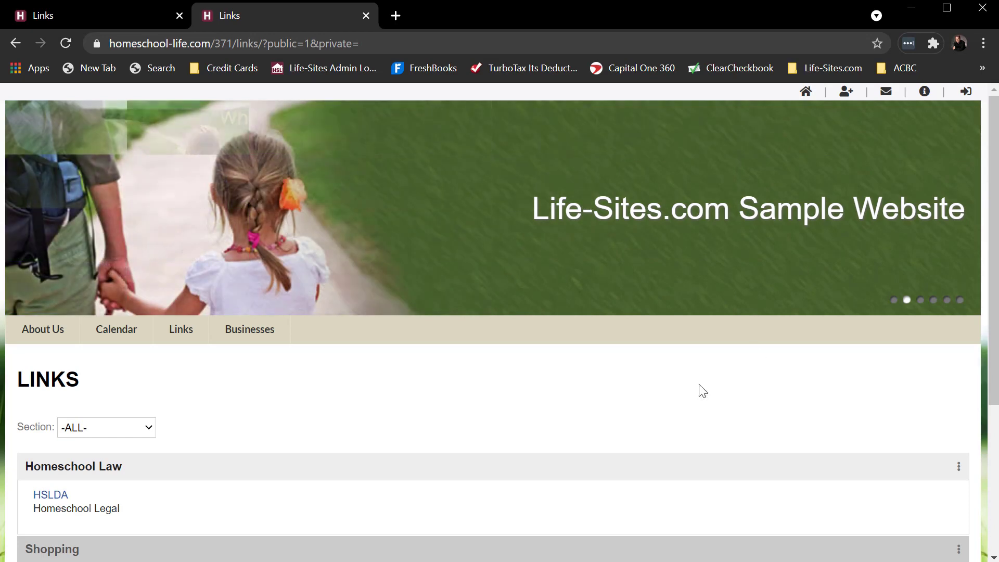
- Open the public home page and look over the widgets displayed there
{"action": "left_click", "coordinate": [806, 93]}
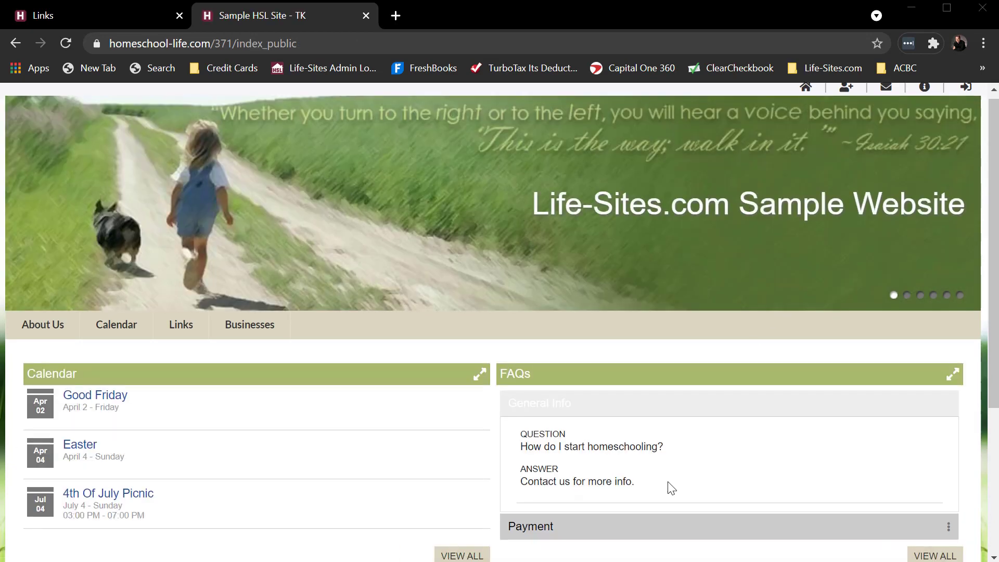
{"action": "scroll", "coordinate": [667, 483], "scroll_direction": "down", "scroll_amount": 3}
{"action": "scroll", "coordinate": [668, 484], "scroll_direction": "up", "scroll_amount": 2}
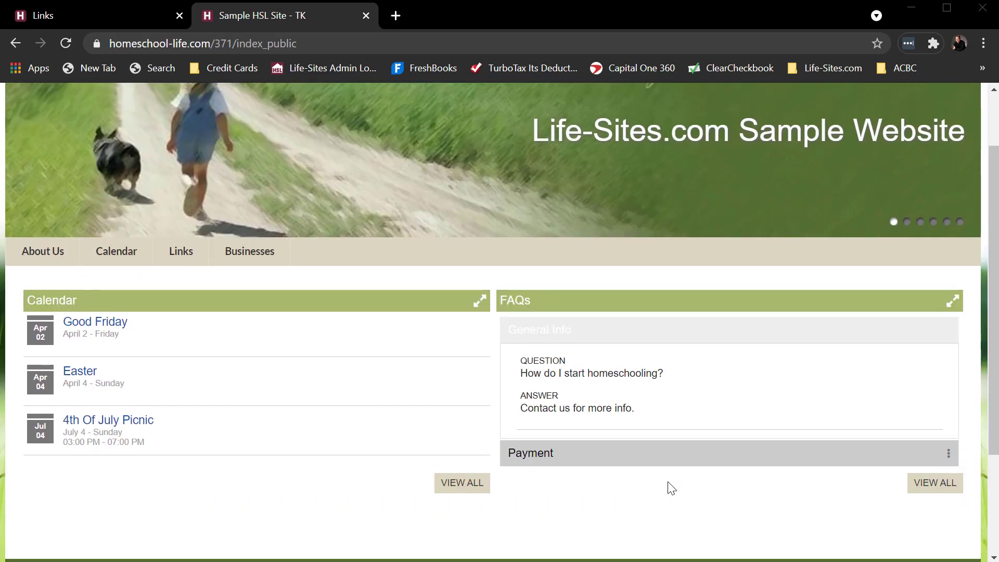
- In the admin site's Home Page Designer, add a center-aligned row to the public home page and place a new widget in it
{"action": "left_click", "coordinate": [96, 19]}
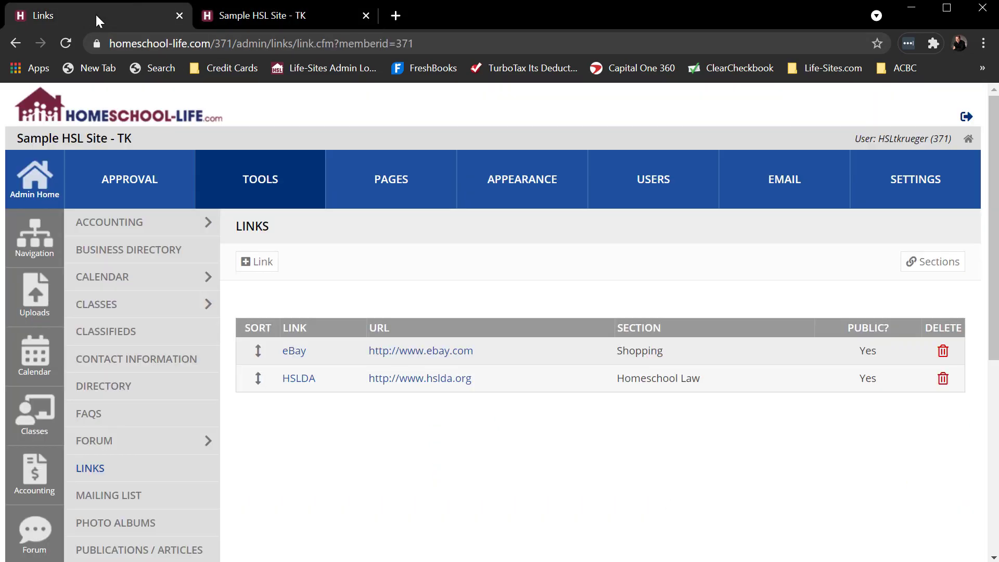
{"action": "left_click", "coordinate": [402, 190]}
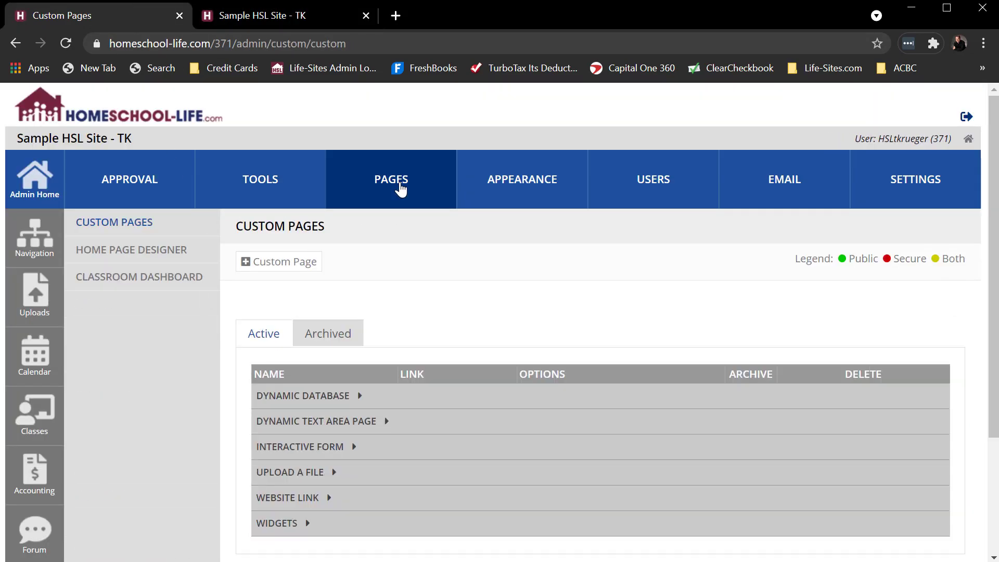
{"action": "left_click", "coordinate": [138, 262]}
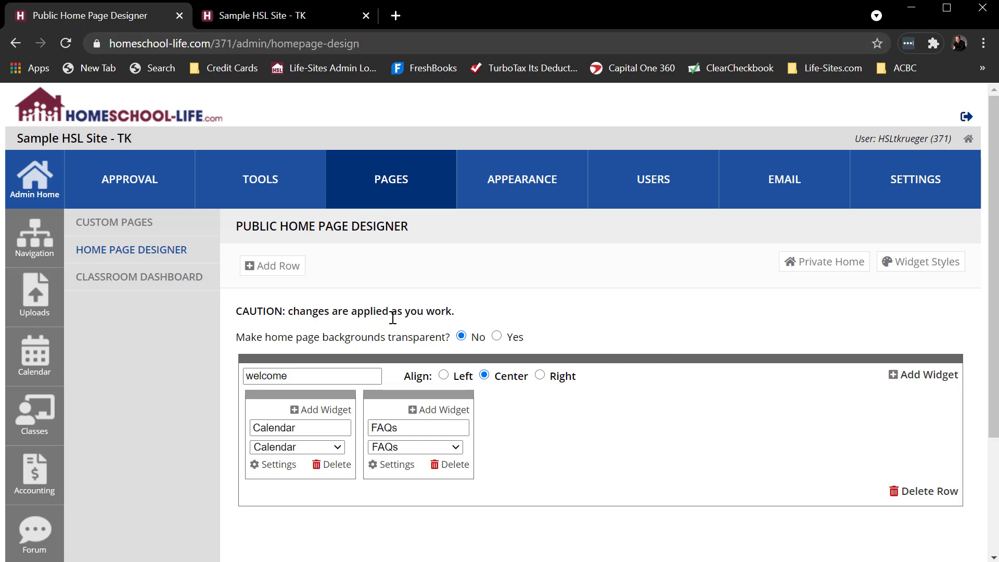
{"action": "left_click", "coordinate": [276, 273]}
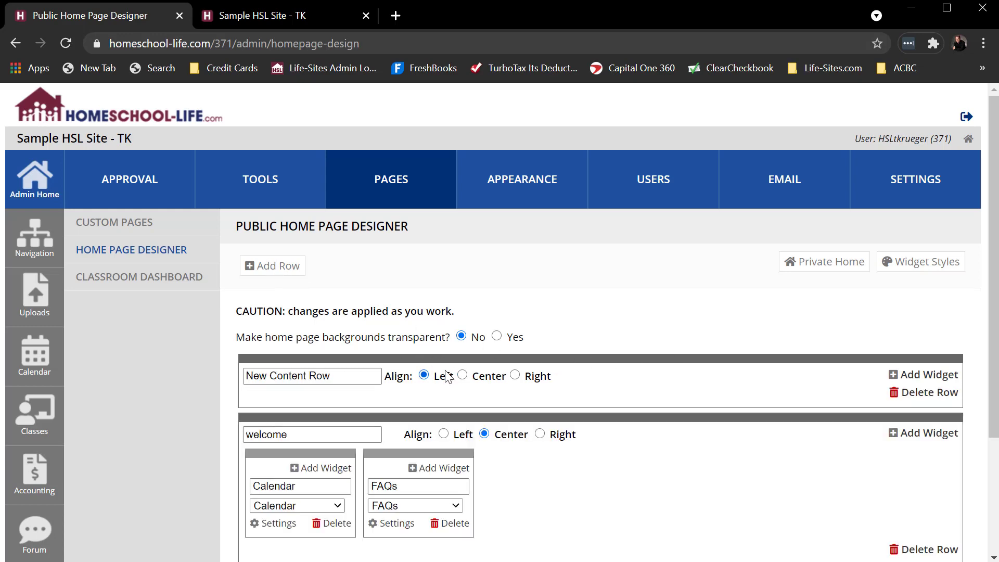
{"action": "left_click", "coordinate": [462, 375]}
{"action": "left_click", "coordinate": [920, 375]}
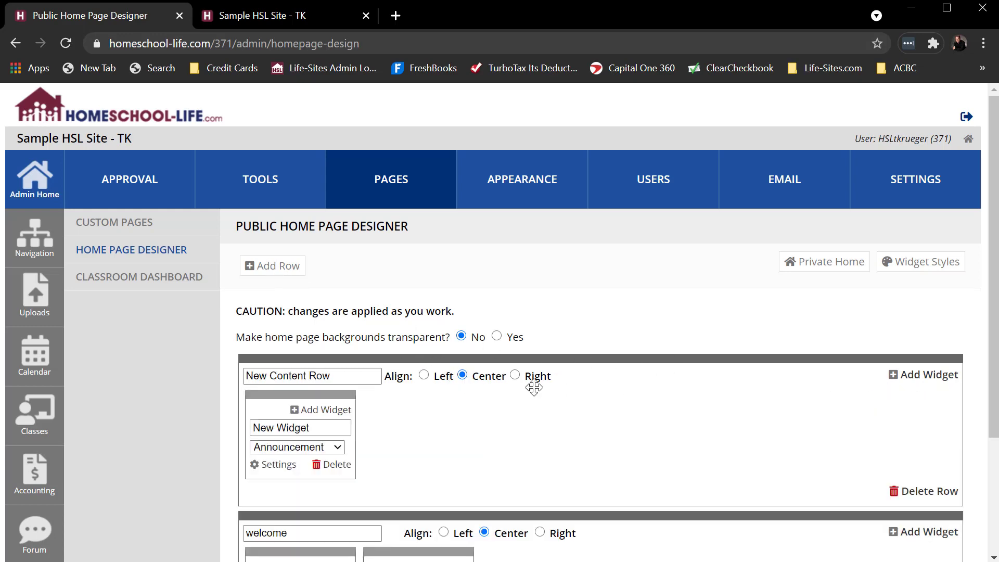
- Set the new widget's type to Links and title it "Links"
{"action": "left_click", "coordinate": [319, 447]}
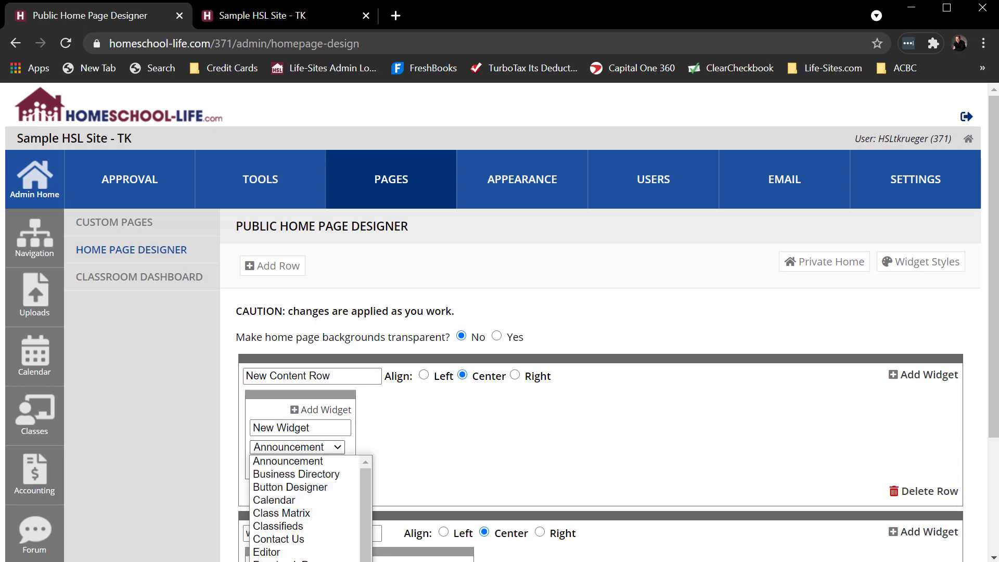
{"action": "left_click", "coordinate": [303, 530]}
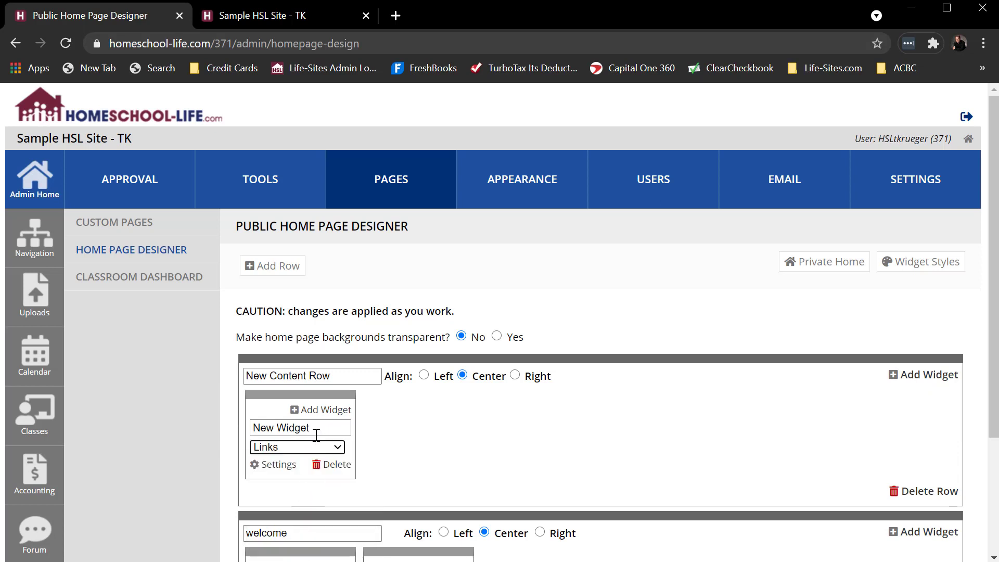
{"action": "left_click_drag", "start_coordinate": [315, 430], "coordinate": [251, 432]}
{"action": "type", "text": "Links"}
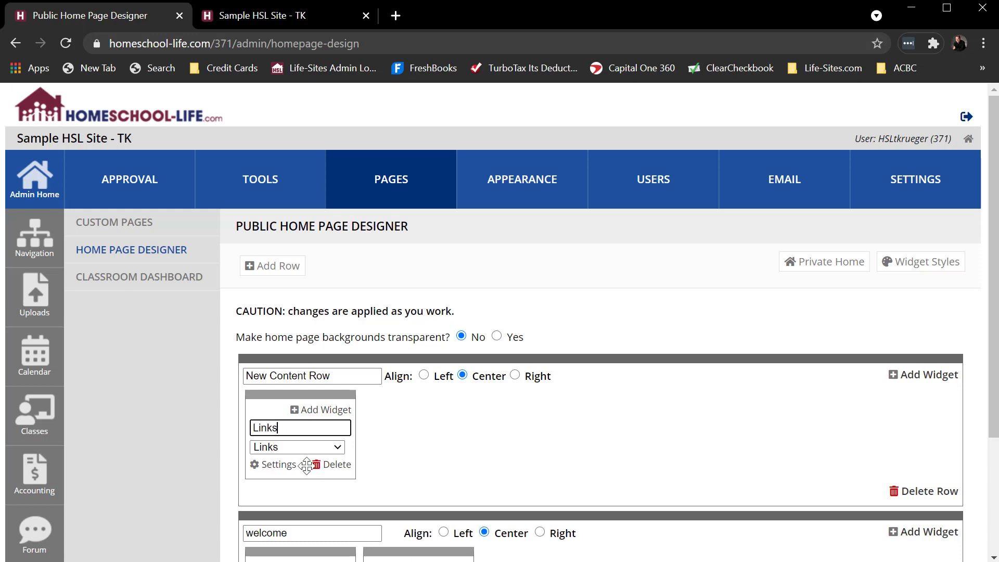
- Configure the Links widget to display the Top 6 Records from all sections and save its settings
{"action": "left_click", "coordinate": [280, 465]}
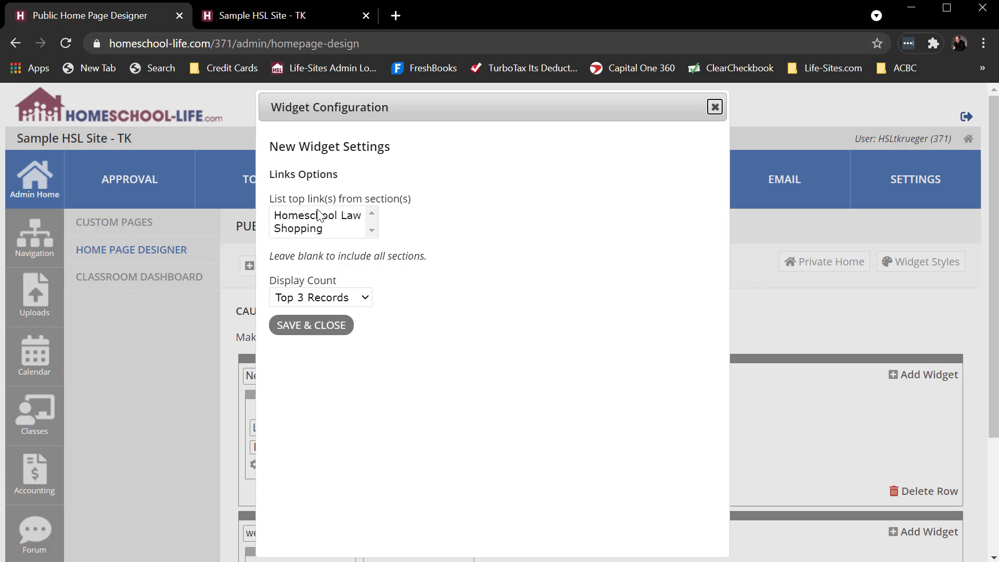
{"action": "left_click", "coordinate": [315, 297]}
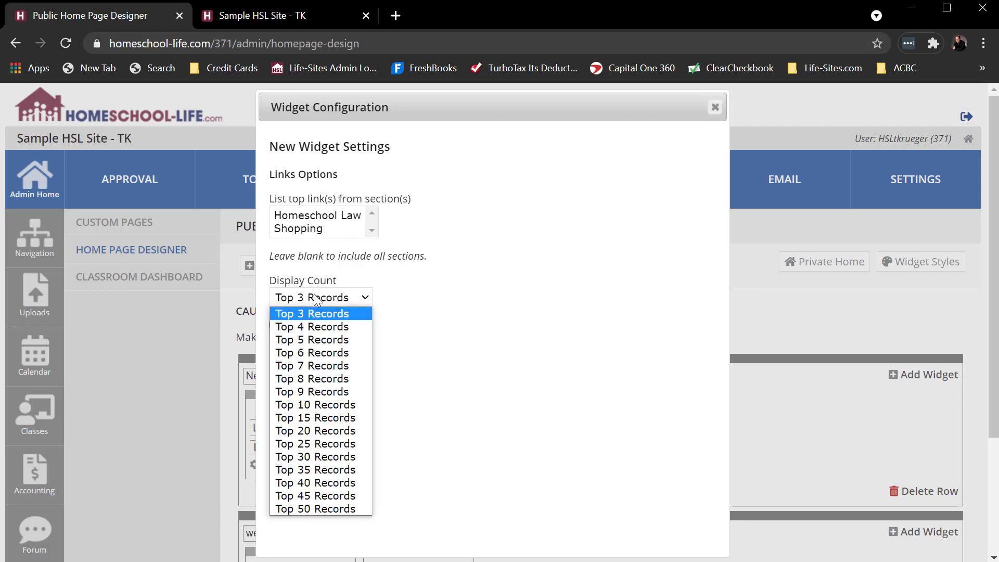
{"action": "left_click", "coordinate": [301, 352]}
{"action": "left_click", "coordinate": [328, 323]}
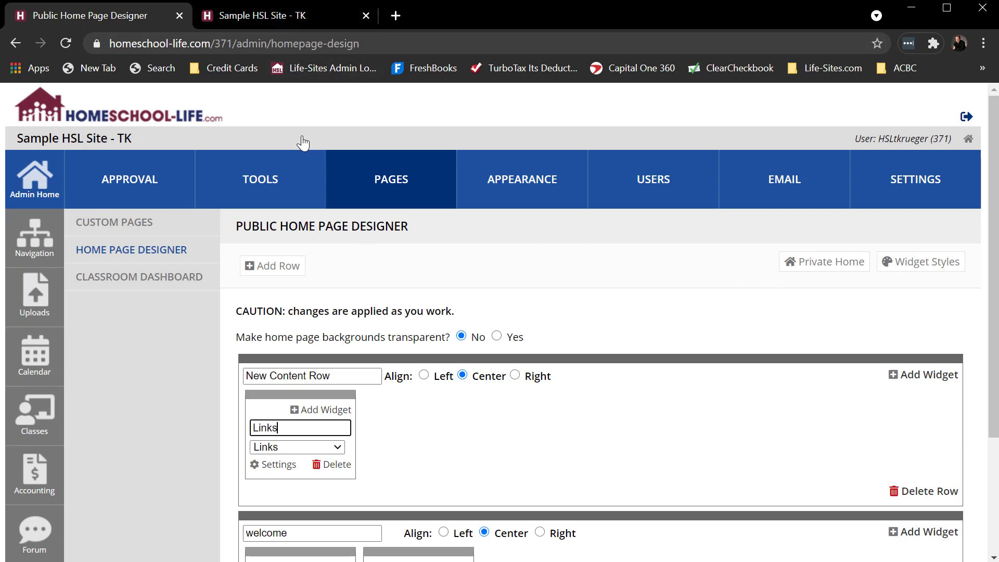
- Reload the public home page and check how the Links widget is displayed
{"action": "left_click", "coordinate": [259, 17]}
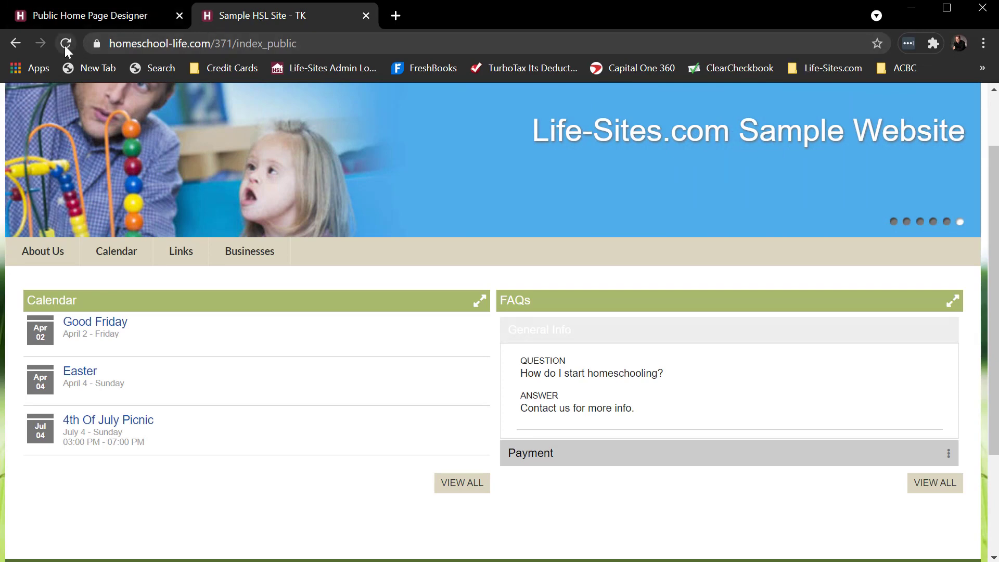
{"action": "left_click", "coordinate": [65, 43]}
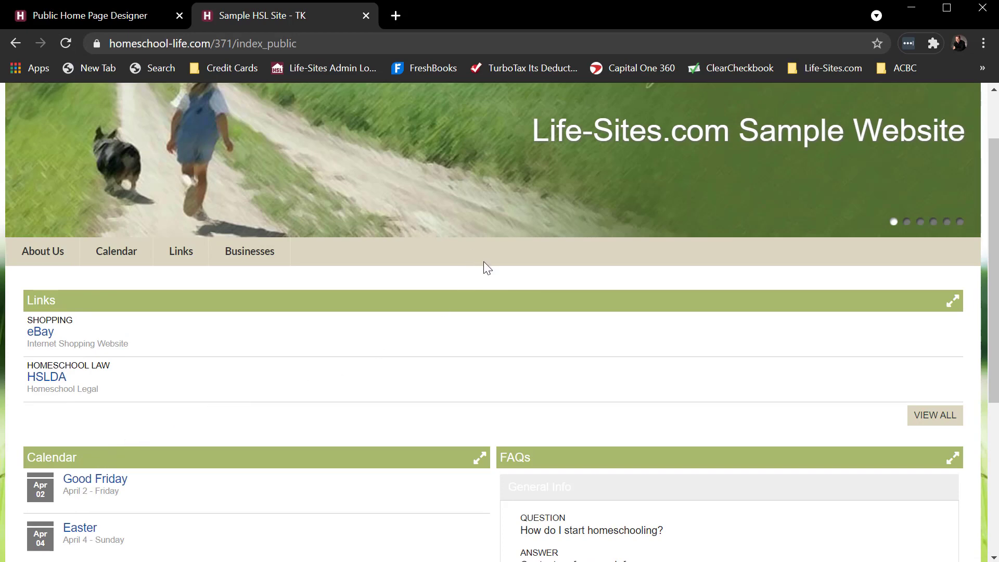
{"action": "scroll", "coordinate": [476, 268], "scroll_direction": "up", "scroll_amount": 2}
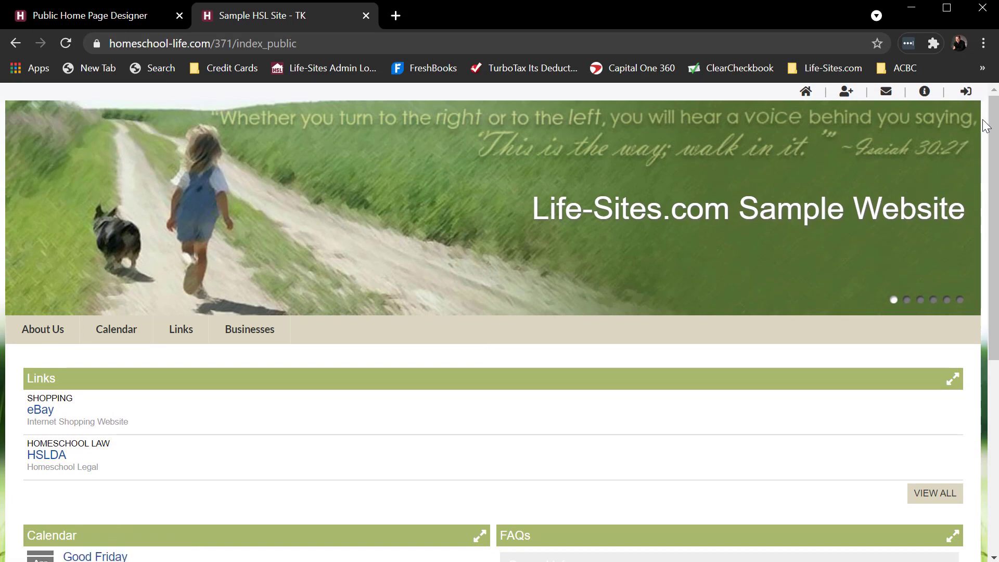
- Log in to the member site by entering the member's user name and the account password
{"action": "left_click", "coordinate": [966, 92]}
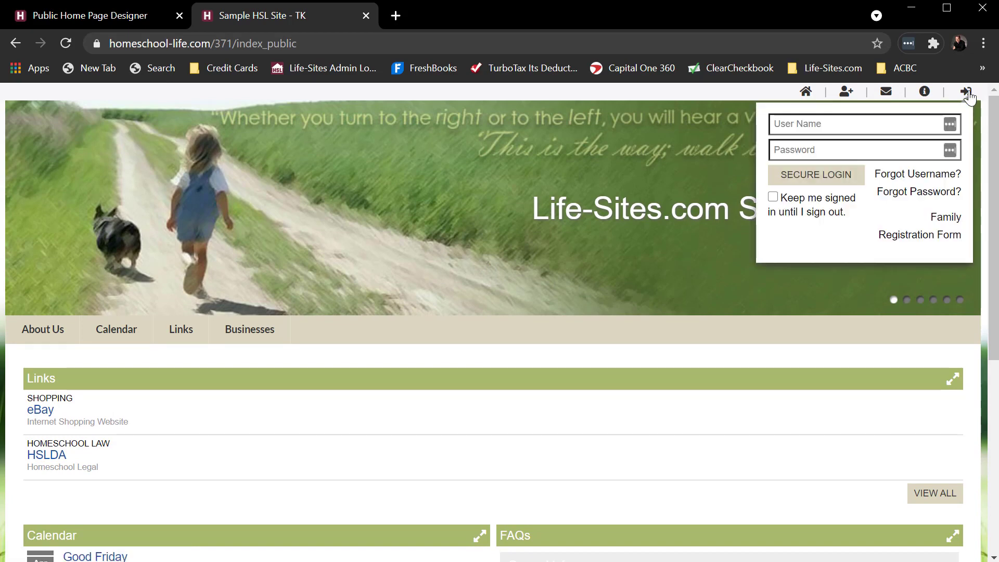
{"action": "left_click", "coordinate": [896, 123]}
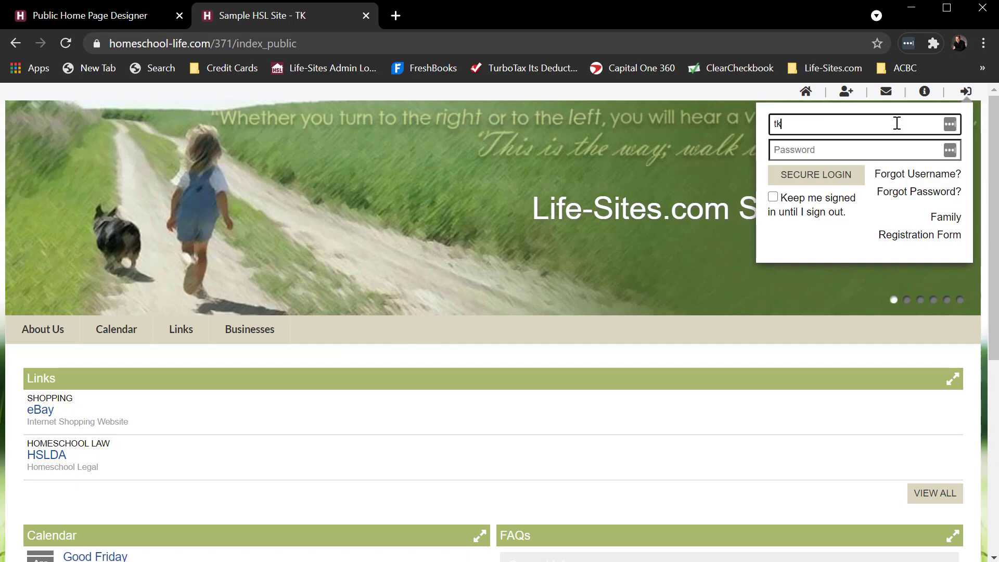
{"action": "key", "text": "Tab"}
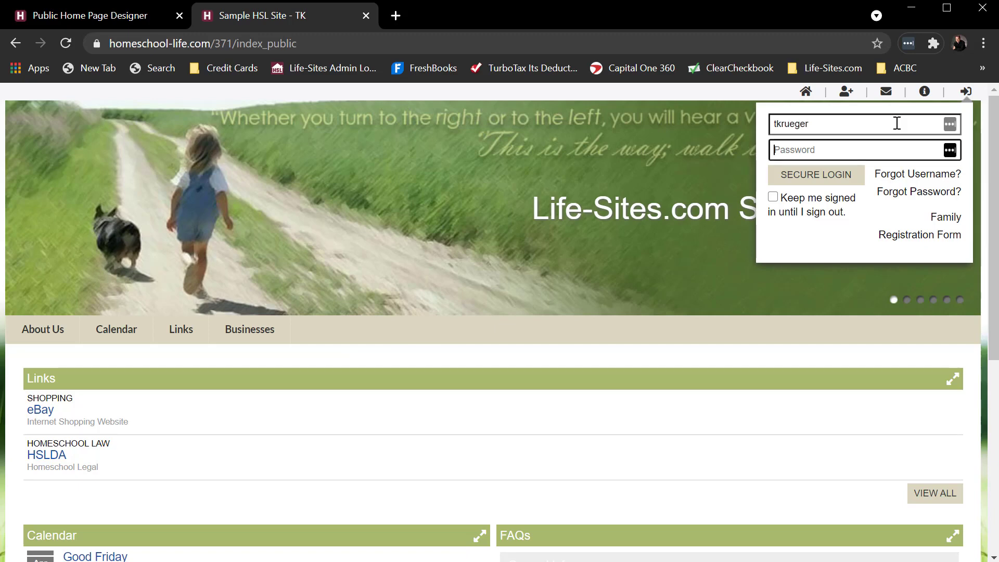
{"action": "type", "text": "•••"}
{"action": "key", "text": "Return"}
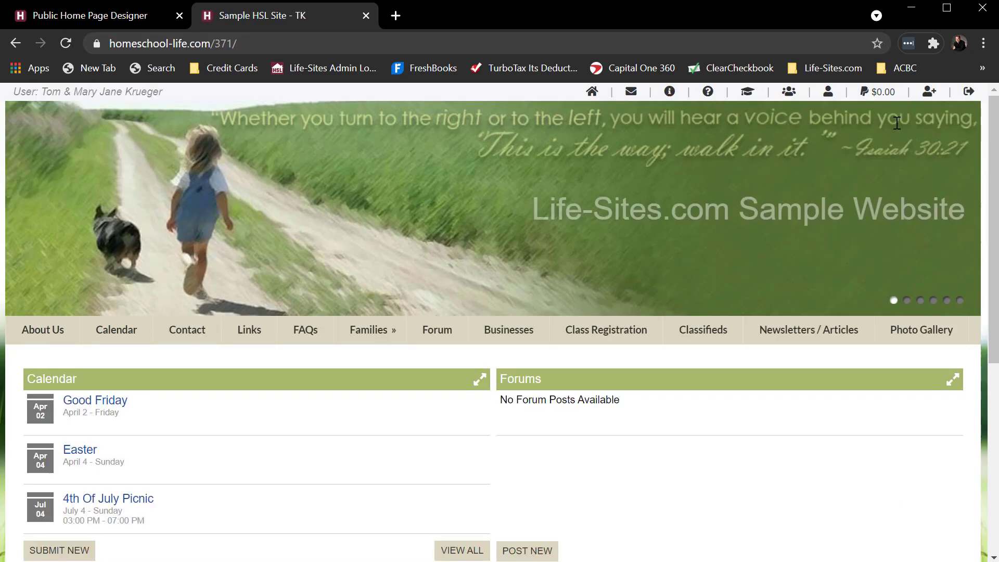
- Look over the member home page and open the member site's Links page
{"action": "scroll", "coordinate": [743, 349], "scroll_direction": "down", "scroll_amount": 2}
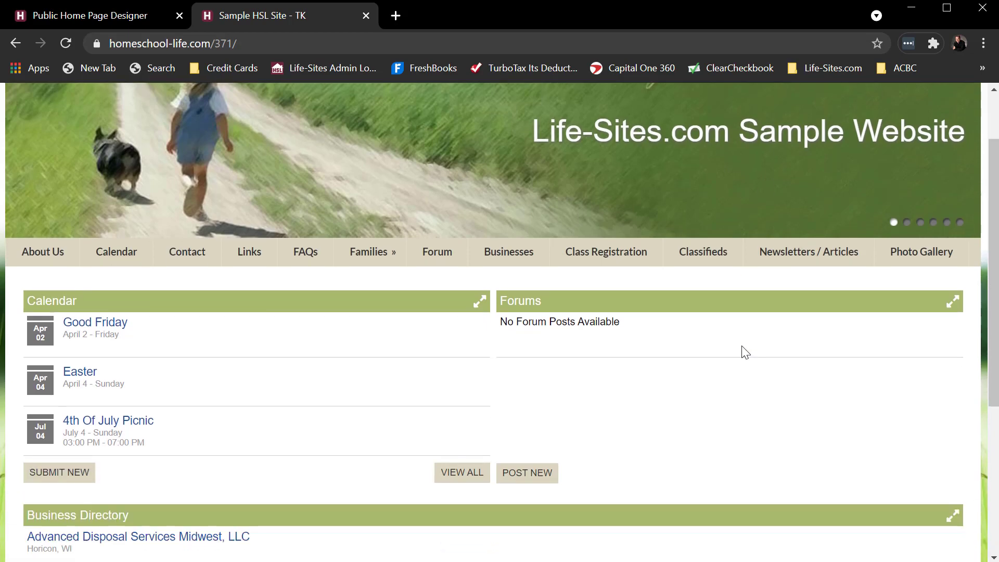
{"action": "scroll", "coordinate": [743, 349], "scroll_direction": "up", "scroll_amount": 2}
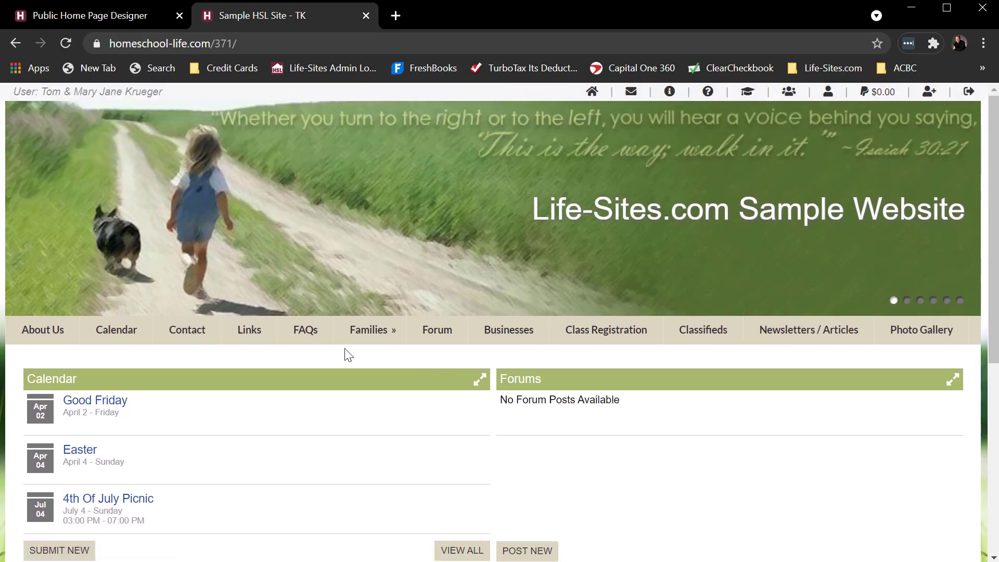
{"action": "left_click", "coordinate": [248, 336]}
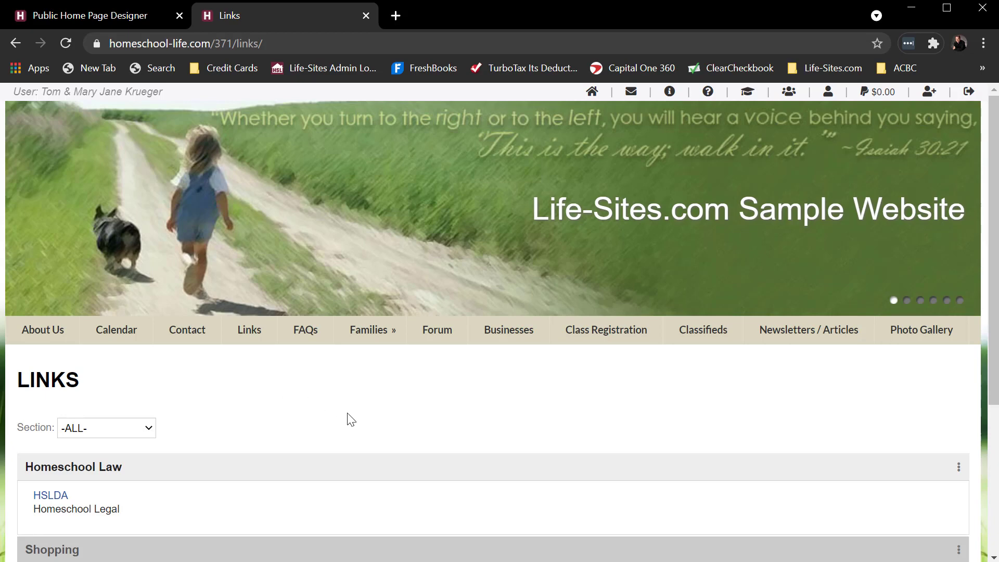
- Open the admin site's Site Tools configuration and set Allow Families to submit Links to Yes
{"action": "key", "text": "ctrl+shift+Tab"}
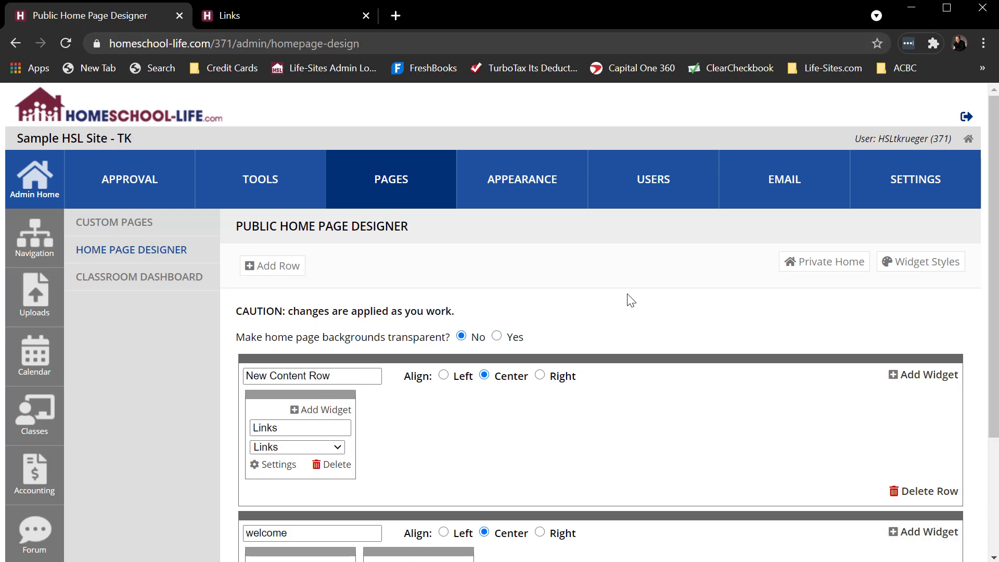
{"action": "left_click", "coordinate": [268, 179]}
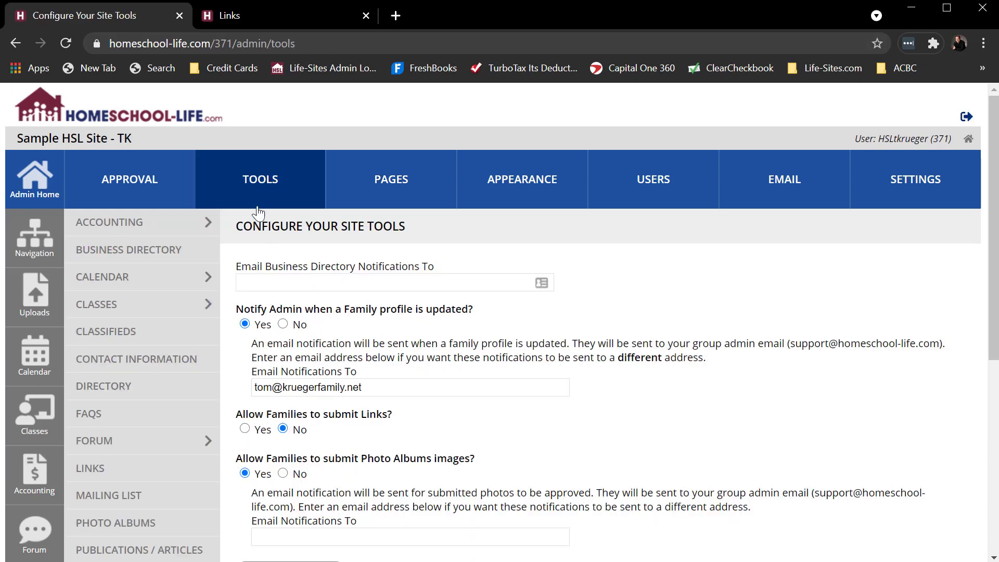
{"action": "scroll", "coordinate": [156, 375], "scroll_direction": "down", "scroll_amount": 3}
{"action": "left_click", "coordinate": [102, 429]}
{"action": "scroll", "coordinate": [609, 322], "scroll_direction": "down", "scroll_amount": 1}
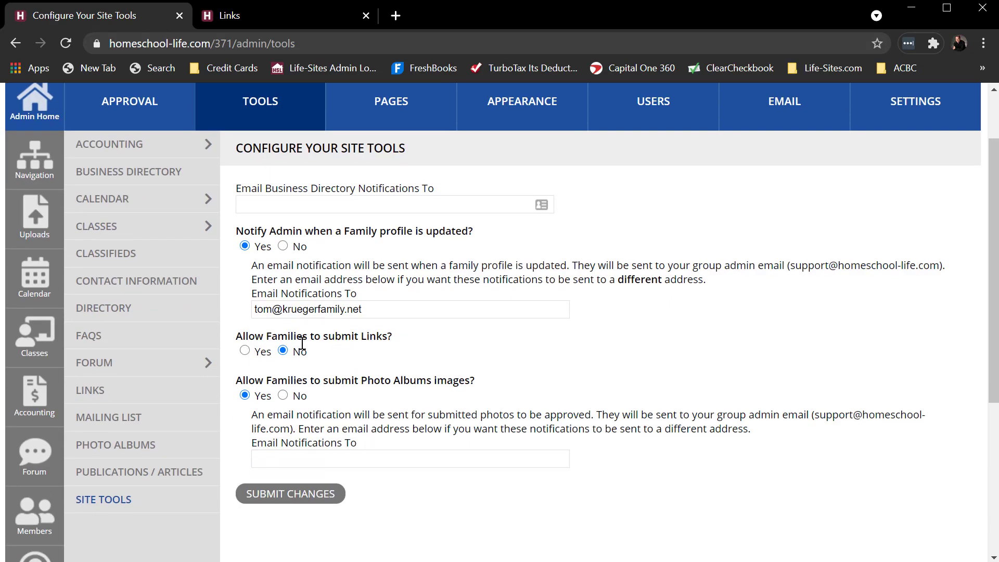
{"action": "left_click", "coordinate": [245, 350]}
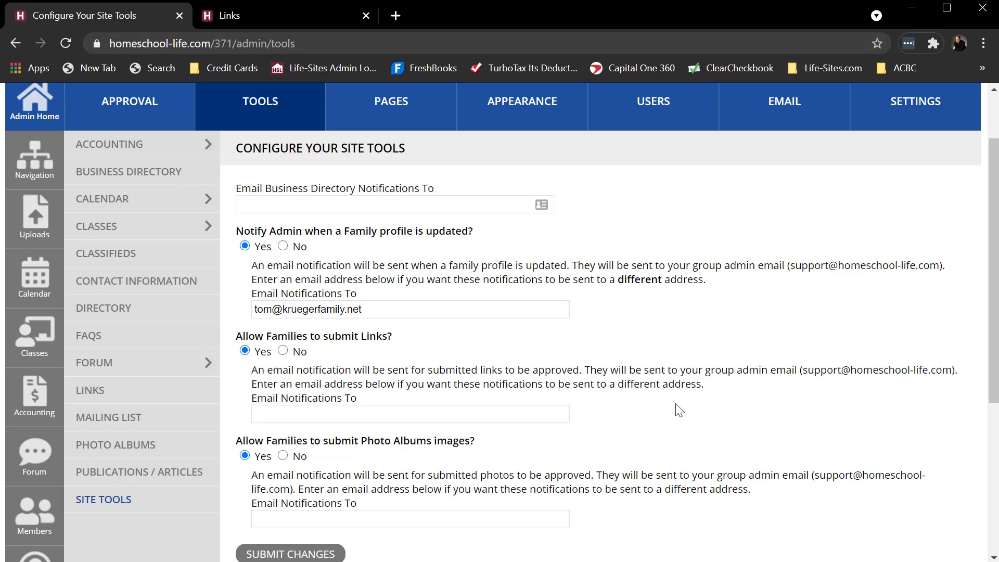
- Review the notification address for submitted links, leave the Email Notifications To field blank and save the site tool settings
{"action": "left_click_drag", "start_coordinate": [805, 373], "coordinate": [848, 374]}
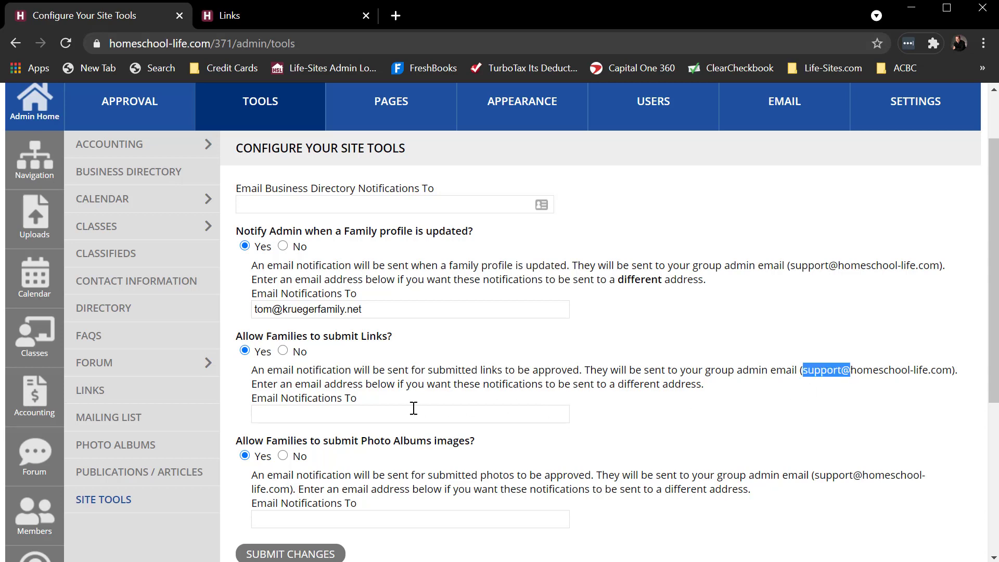
{"action": "left_click", "coordinate": [335, 414]}
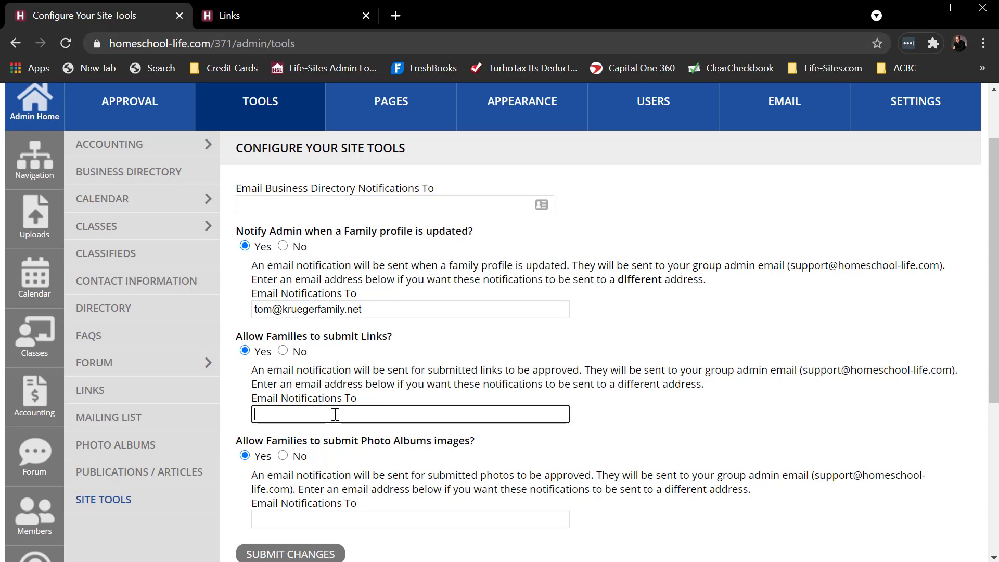
{"action": "type", "text": "lk"}
{"action": "key", "text": "BackSpace"}
{"action": "key", "text": "BackSpace"}
{"action": "key", "text": "BackSpace"}
{"action": "key", "text": "BackSpace"}
{"action": "left_click", "coordinate": [292, 553]}
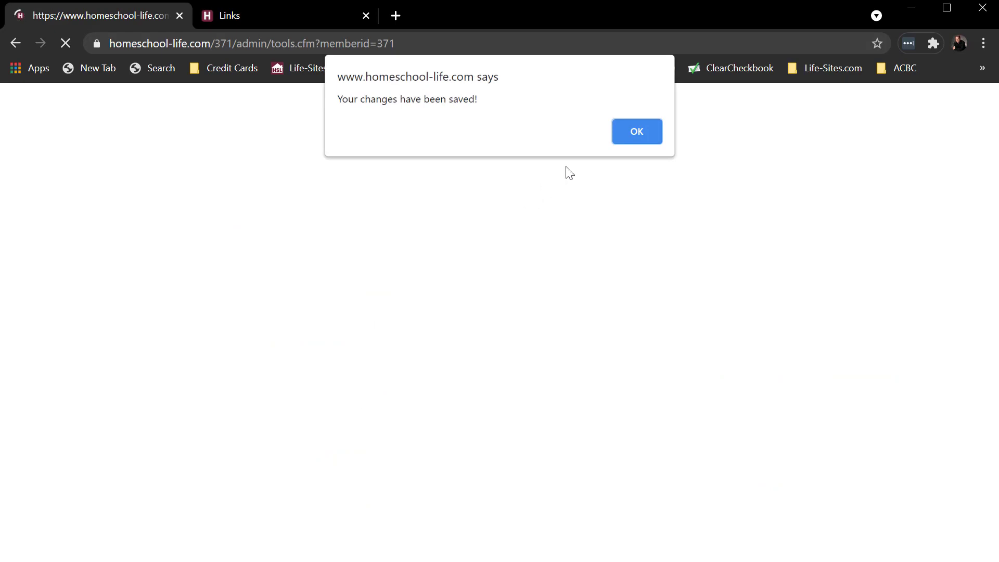
{"action": "left_click", "coordinate": [637, 131]}
- Reload the member site's Links page and start a link submission titled Amazon in the Shopping section
{"action": "left_click", "coordinate": [310, 18]}
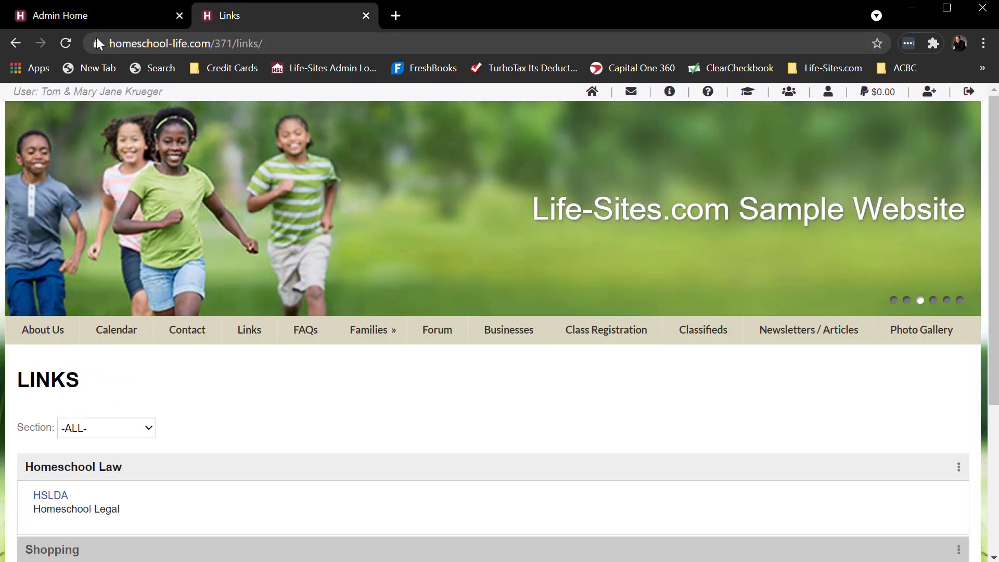
{"action": "left_click", "coordinate": [67, 43]}
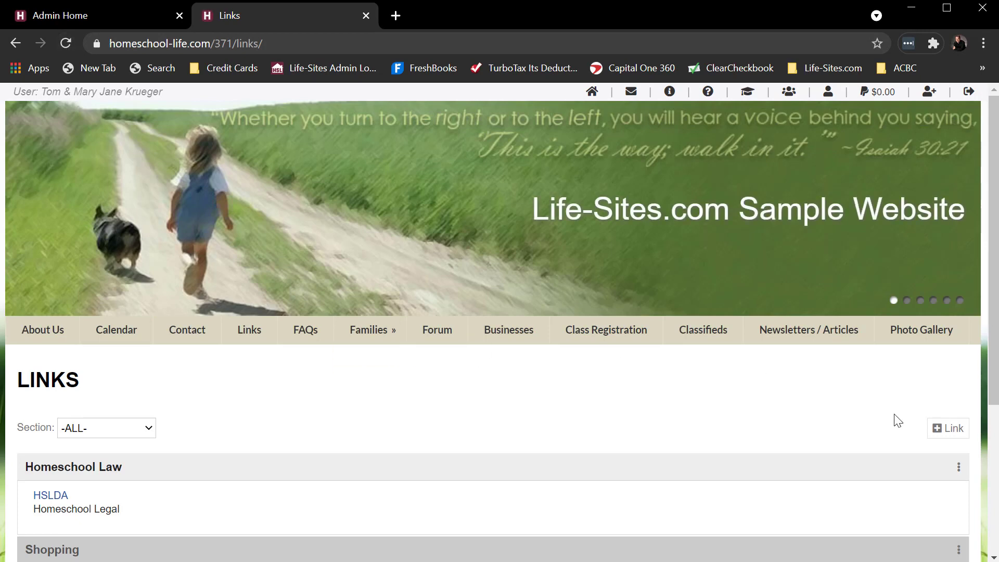
{"action": "left_click", "coordinate": [942, 433]}
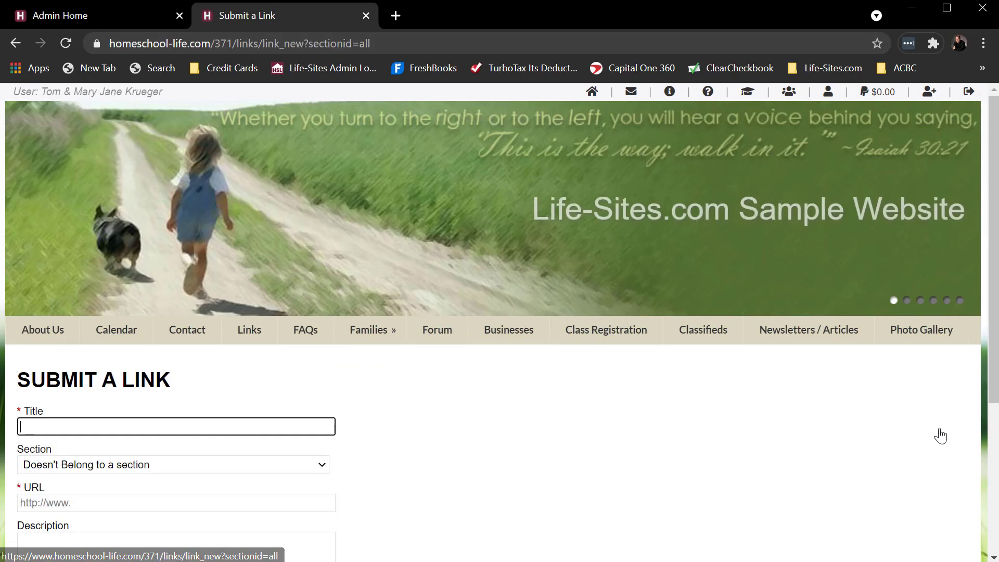
{"action": "scroll", "coordinate": [686, 375], "scroll_direction": "down", "scroll_amount": 3}
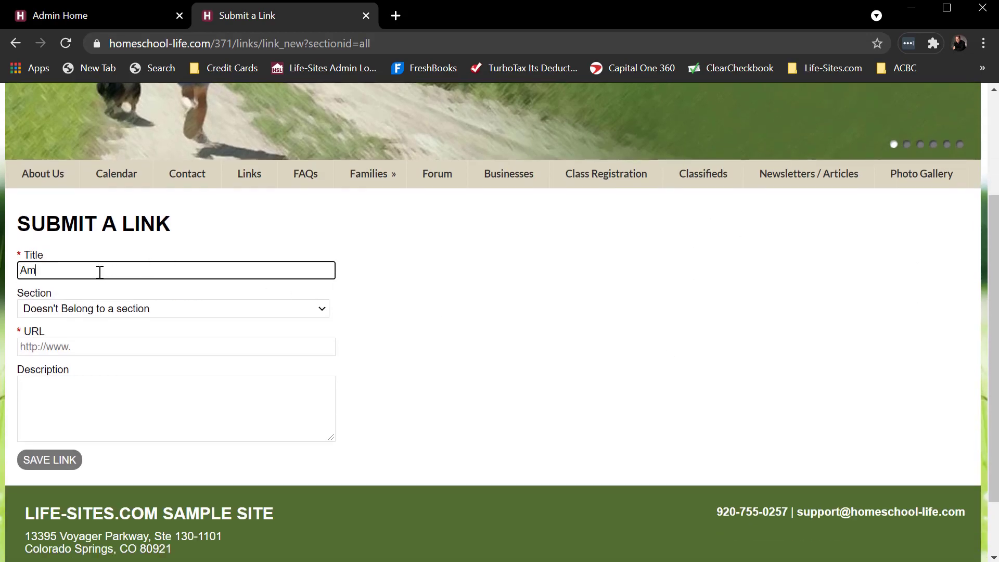
{"action": "left_click", "coordinate": [89, 309]}
{"action": "left_click", "coordinate": [58, 350]}
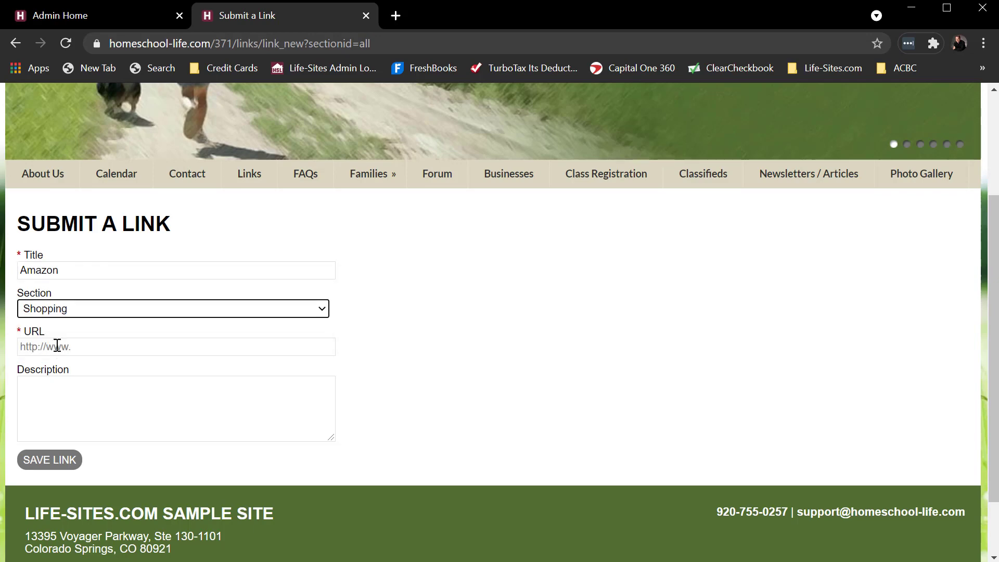
{"action": "left_click", "coordinate": [89, 348]}
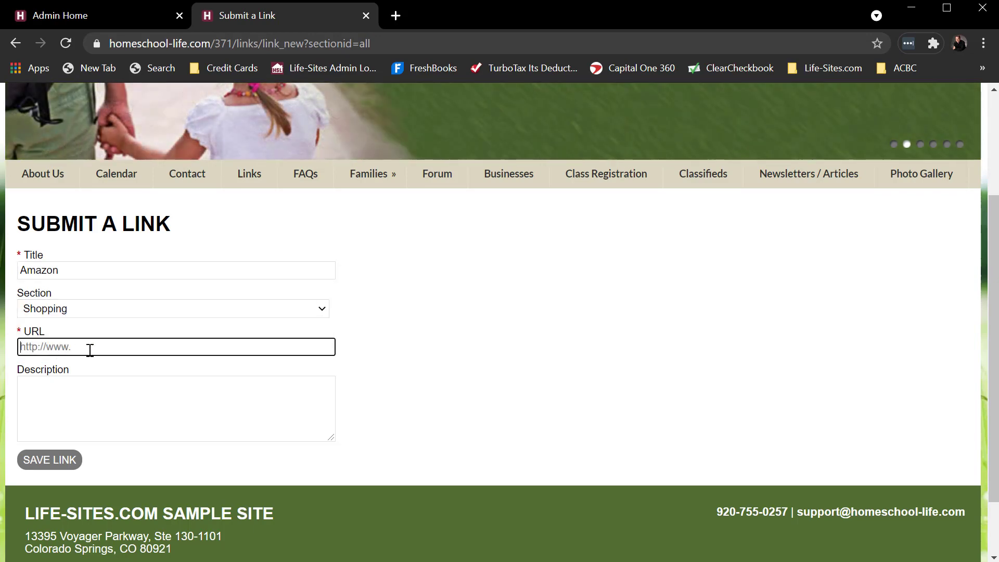
{"action": "type", "text": "http://www.amazon.com"}
{"action": "left_click", "coordinate": [78, 387]}
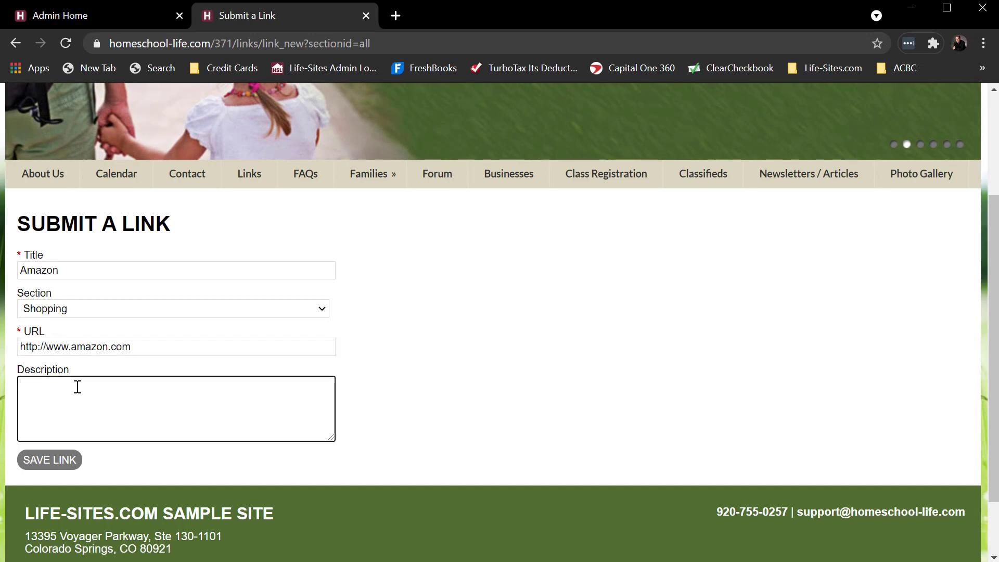
{"action": "key", "text": "BackSpace"}
{"action": "key", "text": "BackSpace"}
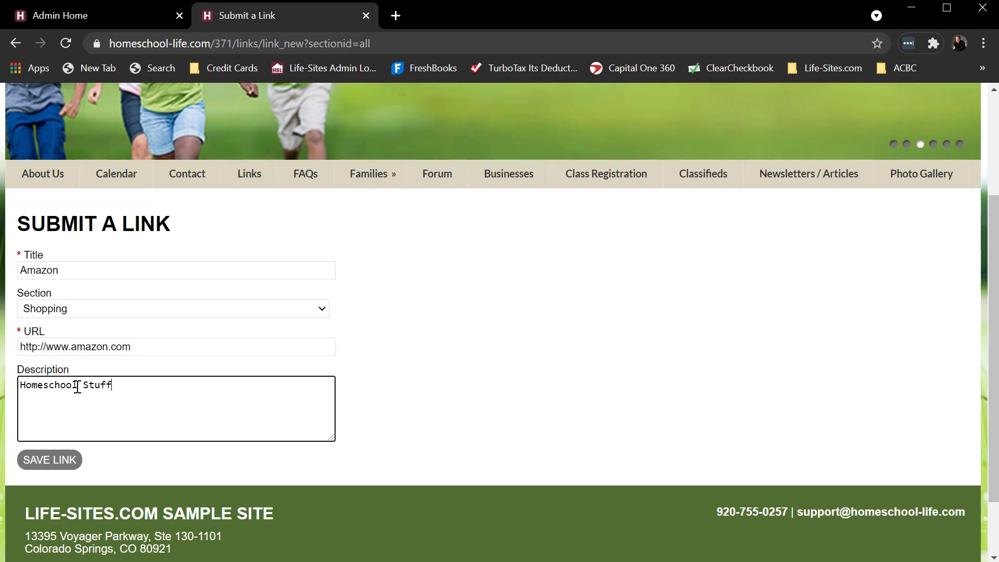
{"action": "left_click", "coordinate": [192, 348]}
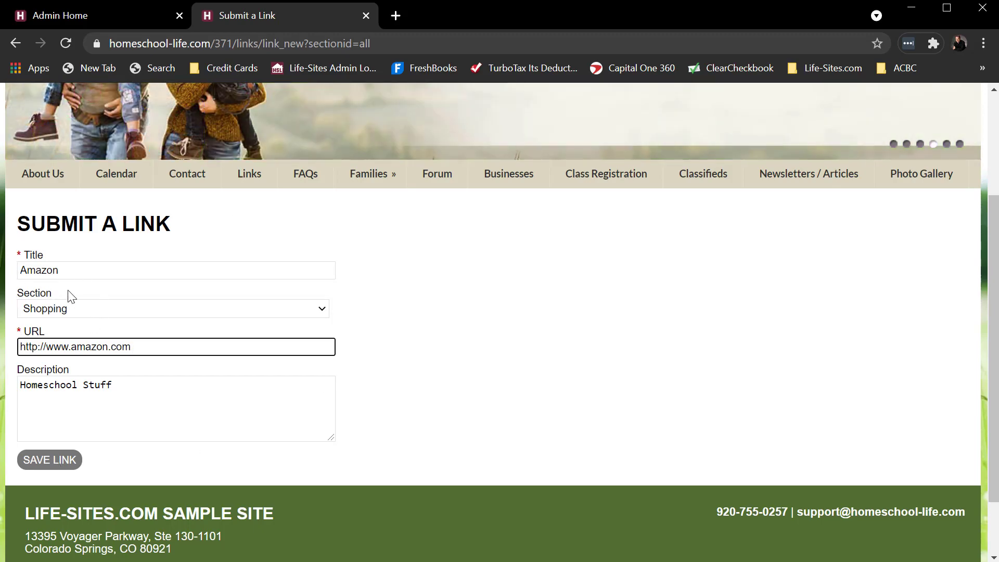
{"action": "left_click", "coordinate": [58, 459]}
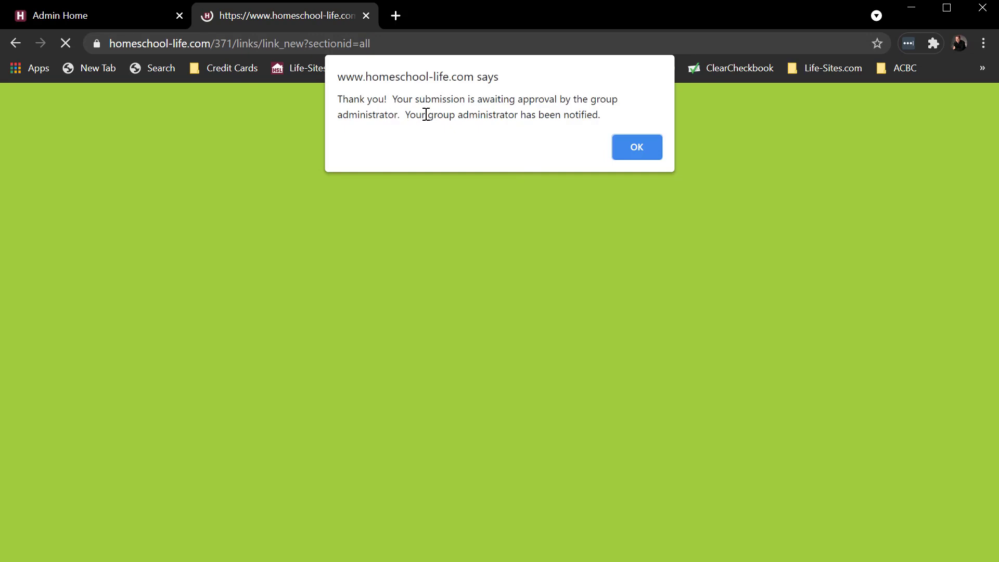
{"action": "left_click", "coordinate": [644, 147]}
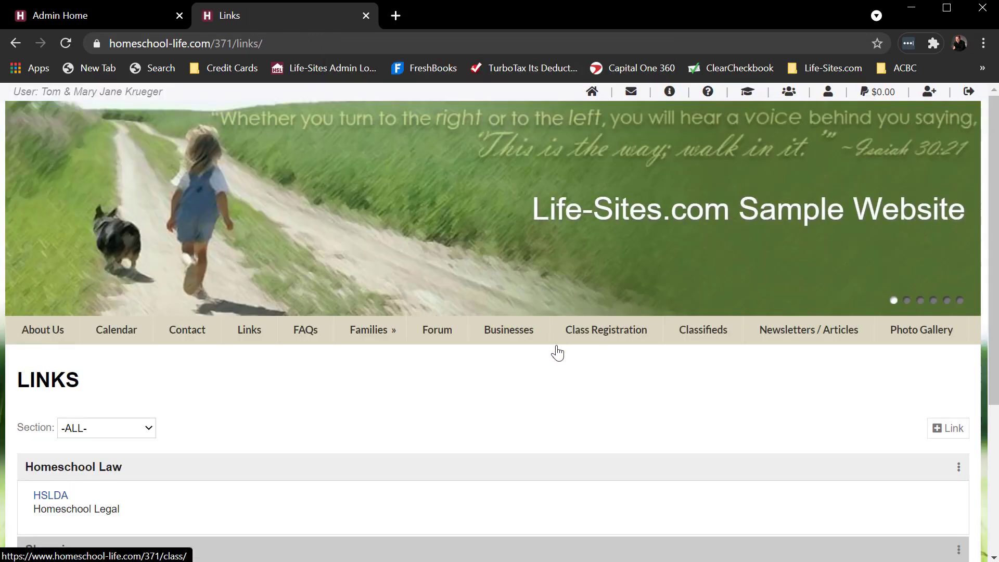
- From the admin home page, open the calendar, class, link and photo submissions and look over the pending items
{"action": "left_click", "coordinate": [112, 16]}
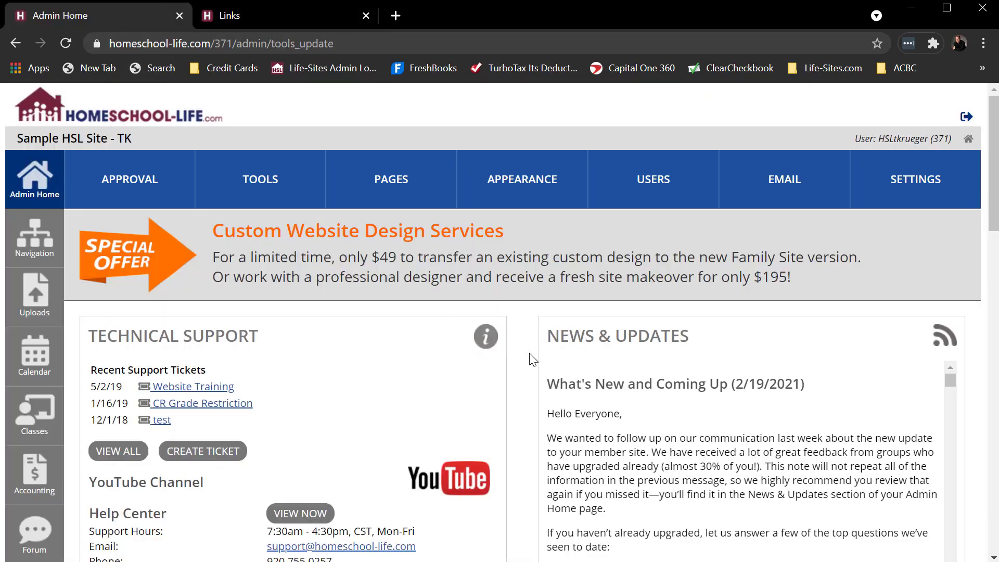
{"action": "scroll", "coordinate": [530, 359], "scroll_direction": "down", "scroll_amount": 6}
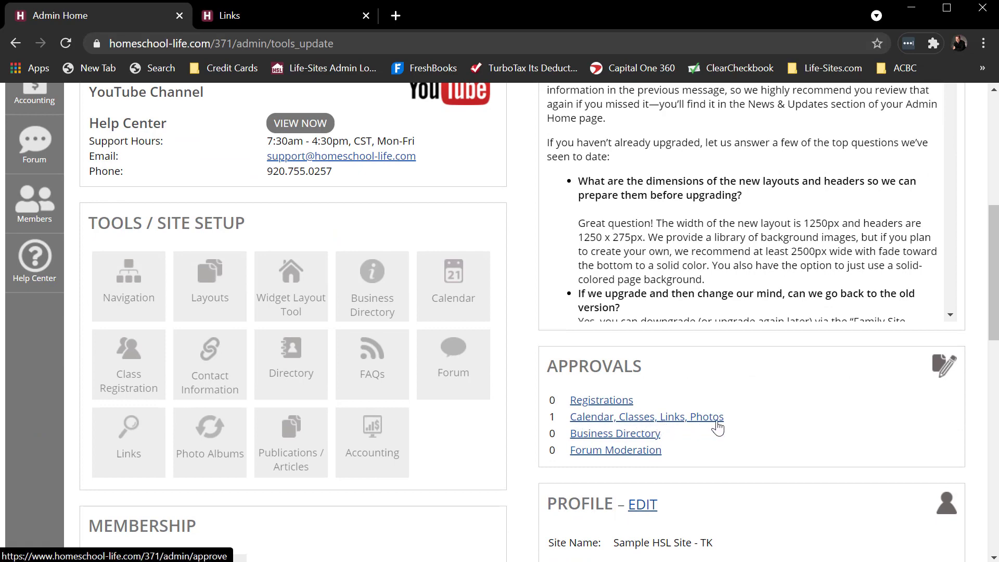
{"action": "left_click", "coordinate": [670, 419]}
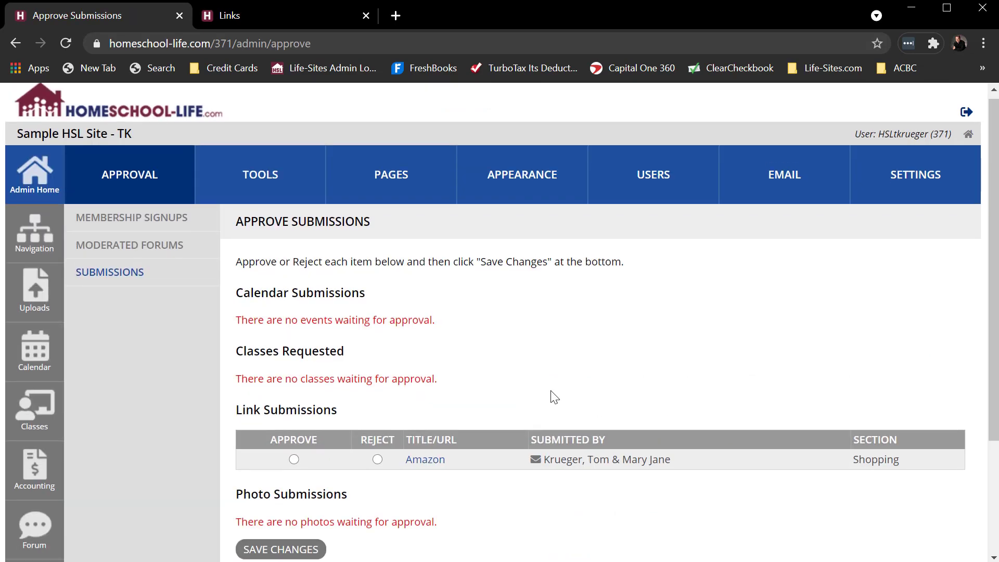
{"action": "scroll", "coordinate": [550, 380], "scroll_direction": "down", "scroll_amount": 3}
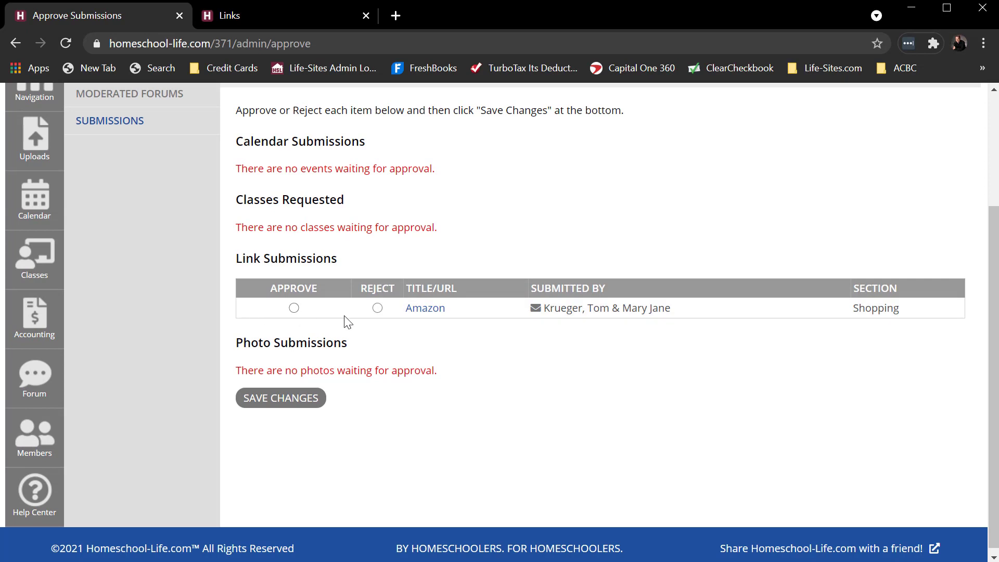
{"action": "scroll", "coordinate": [521, 322], "scroll_direction": "up", "scroll_amount": 2}
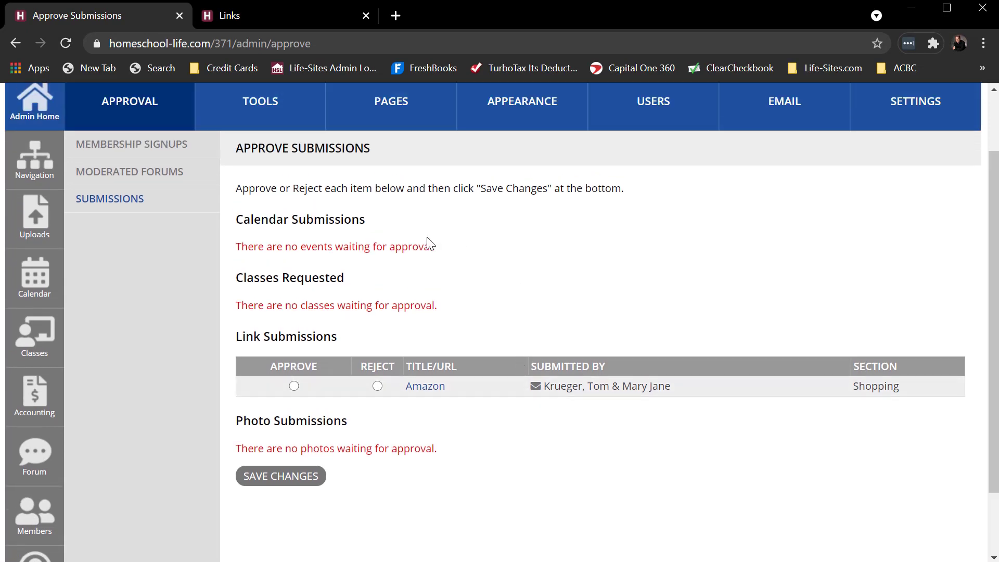
{"action": "scroll", "coordinate": [397, 292], "scroll_direction": "up", "scroll_amount": 2}
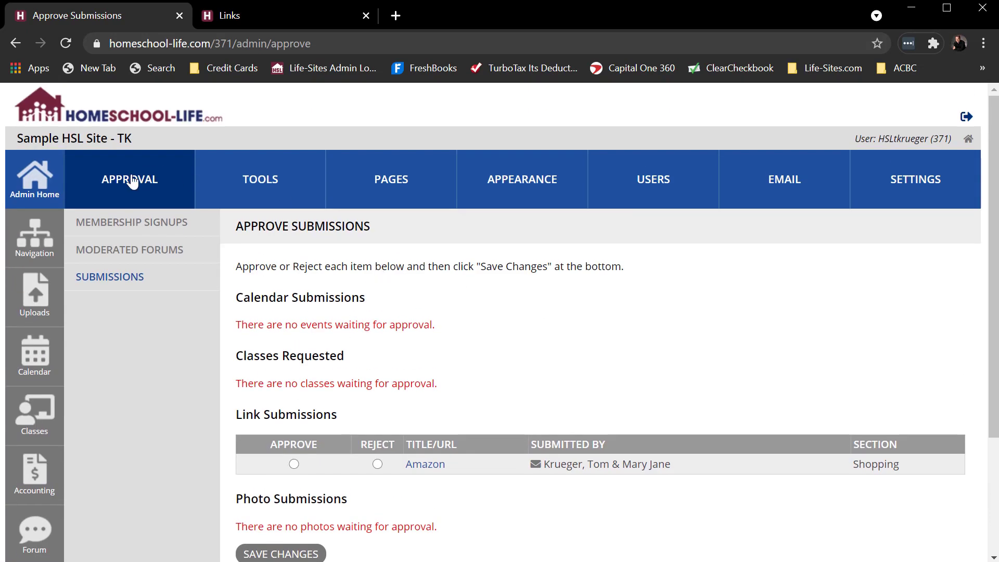
- Reopen the Submissions page in the approval area, approve the Amazon link and save the changes
{"action": "left_click", "coordinate": [130, 181]}
{"action": "left_click", "coordinate": [126, 280]}
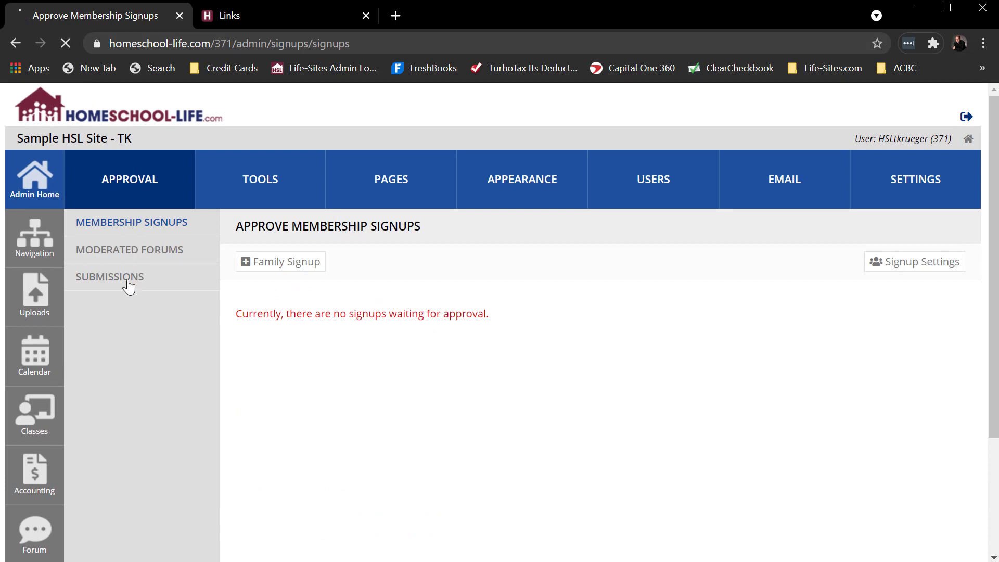
{"action": "scroll", "coordinate": [695, 374], "scroll_direction": "down", "scroll_amount": 2}
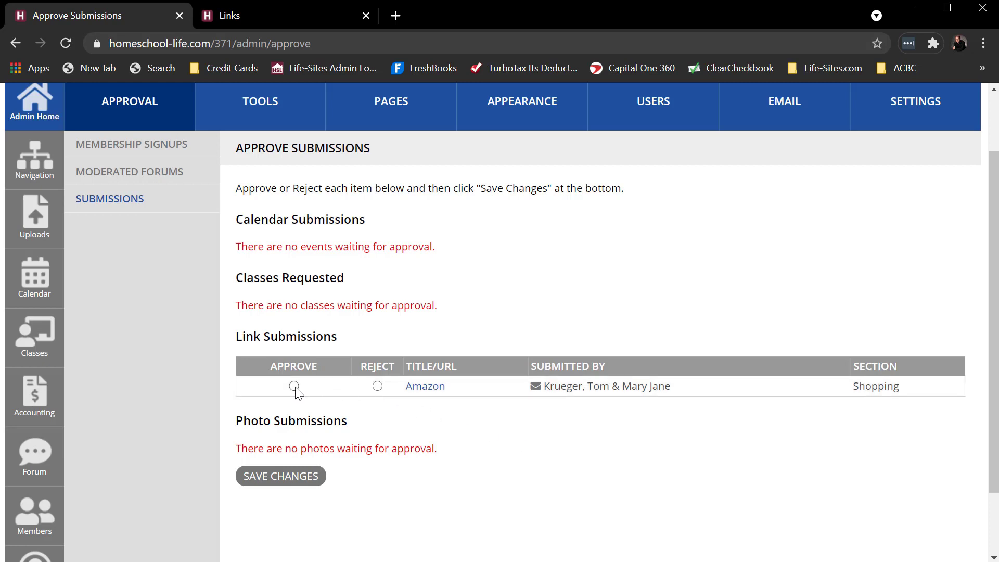
{"action": "left_click", "coordinate": [278, 477]}
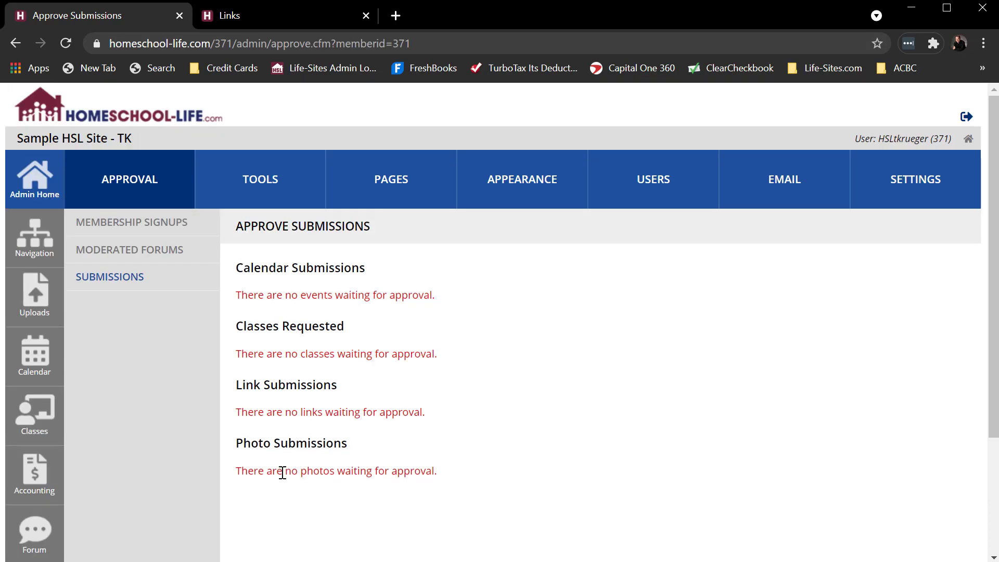
- Check the Amazon link in the admin Links list and on the reloaded member Links page
{"action": "left_click", "coordinate": [263, 187]}
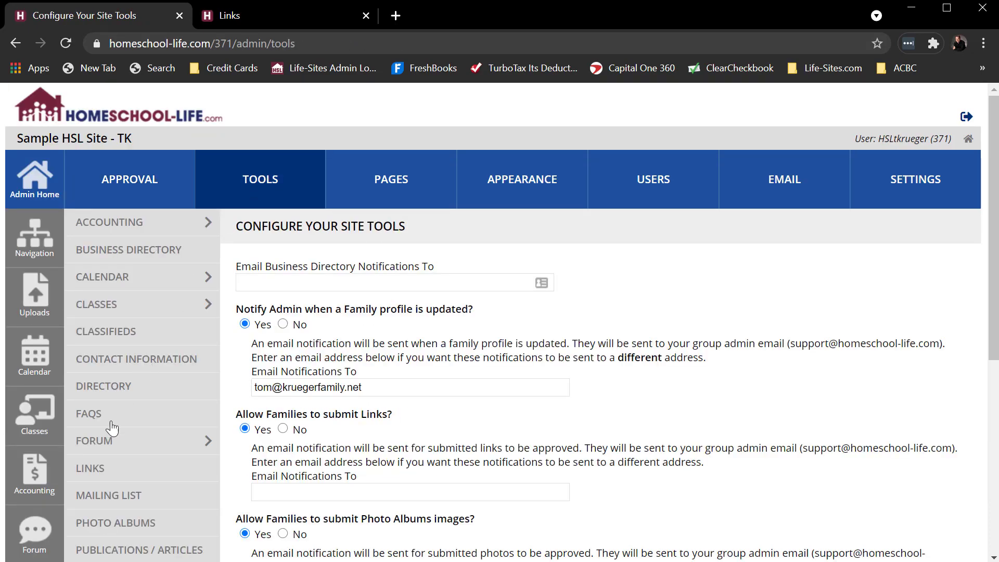
{"action": "left_click", "coordinate": [95, 473]}
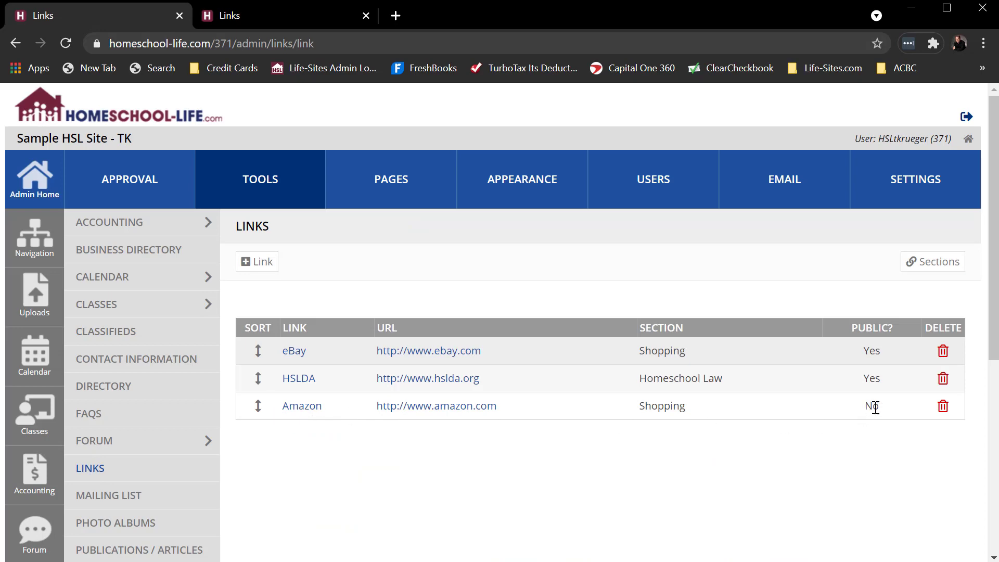
{"action": "left_click", "coordinate": [288, 17]}
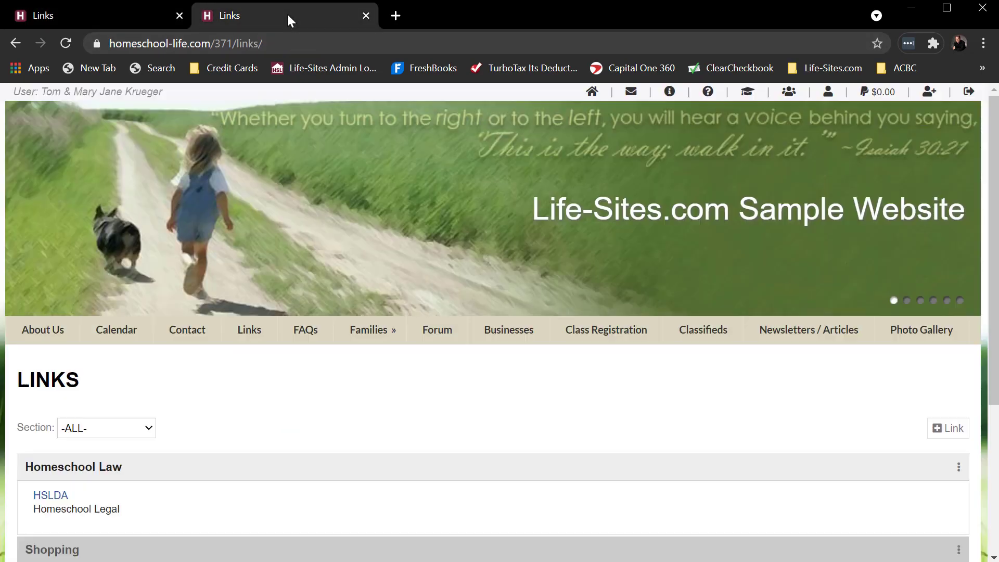
{"action": "scroll", "coordinate": [192, 404], "scroll_direction": "down", "scroll_amount": 3}
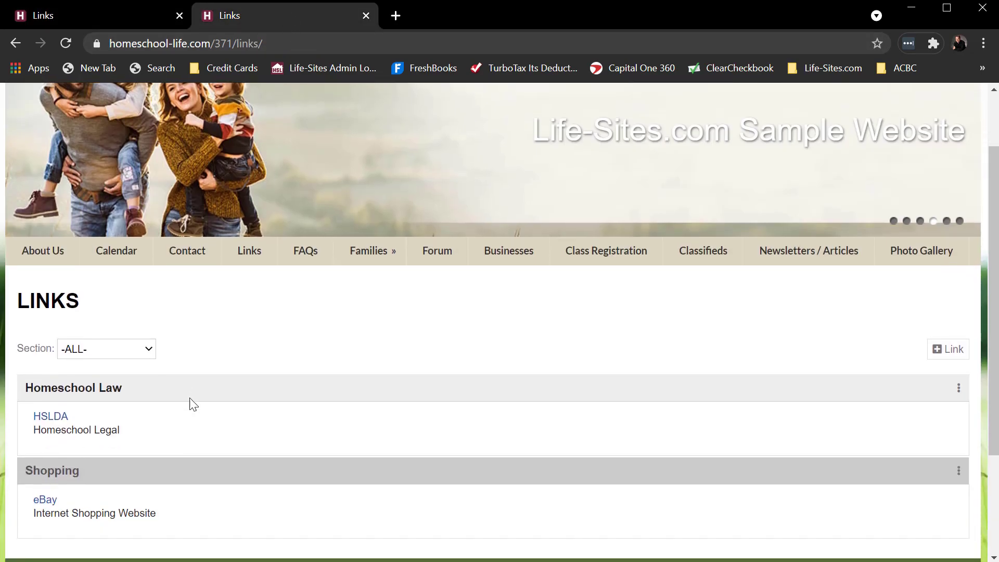
{"action": "left_click", "coordinate": [65, 41]}
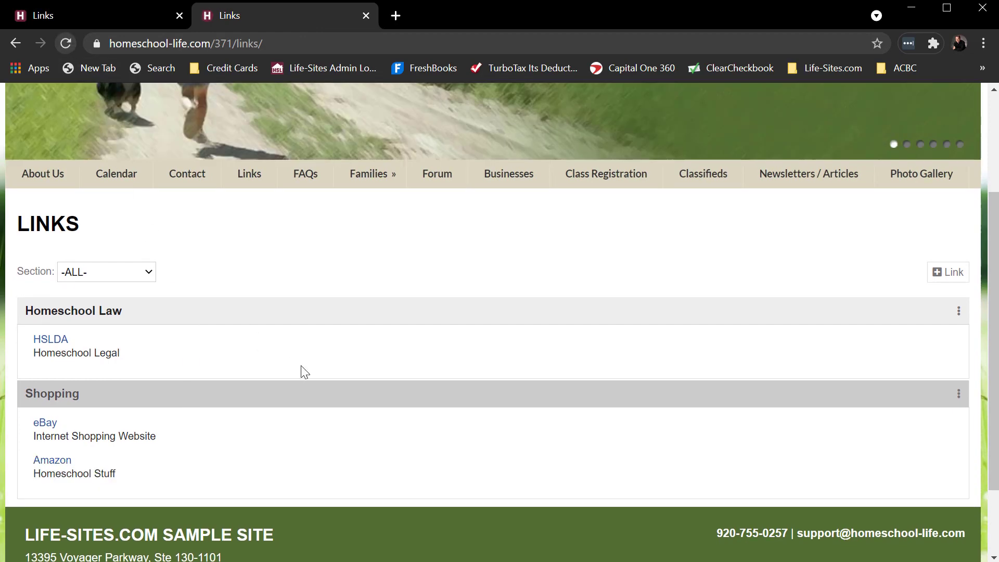
{"action": "scroll", "coordinate": [337, 370], "scroll_direction": "down", "scroll_amount": 1}
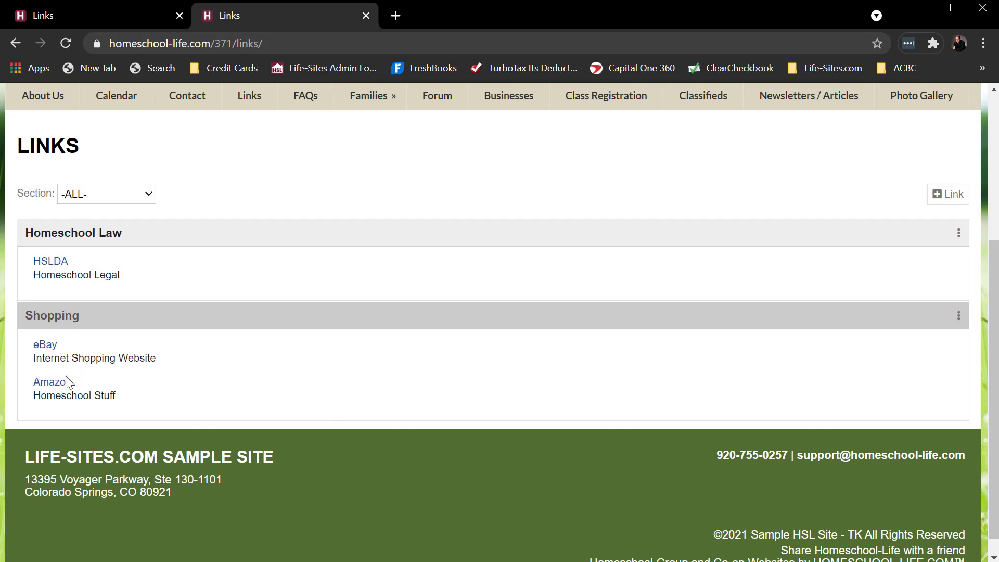
- Switch back to the admin site and return to its home page
{"action": "left_click", "coordinate": [127, 17]}
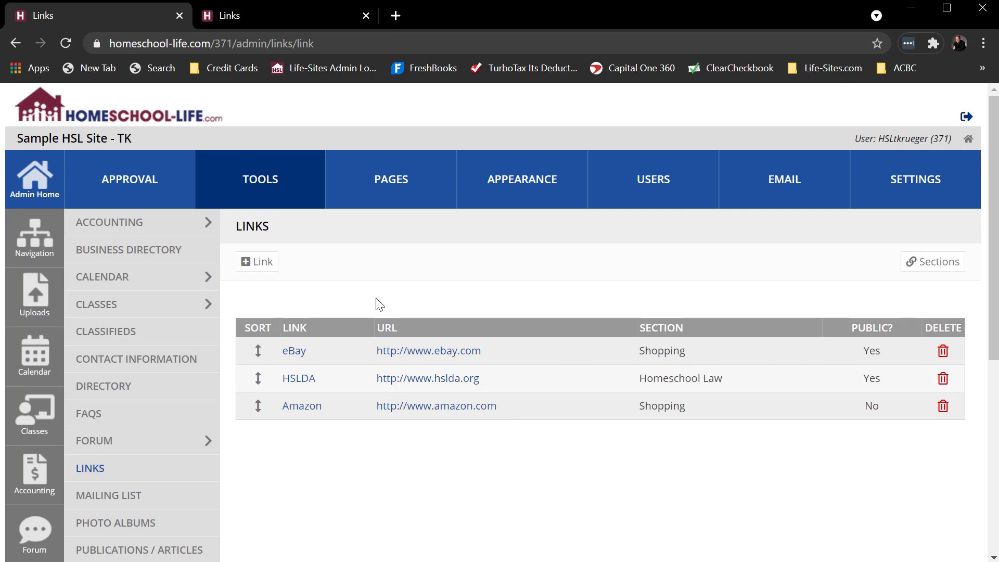
{"action": "left_click", "coordinate": [43, 179]}
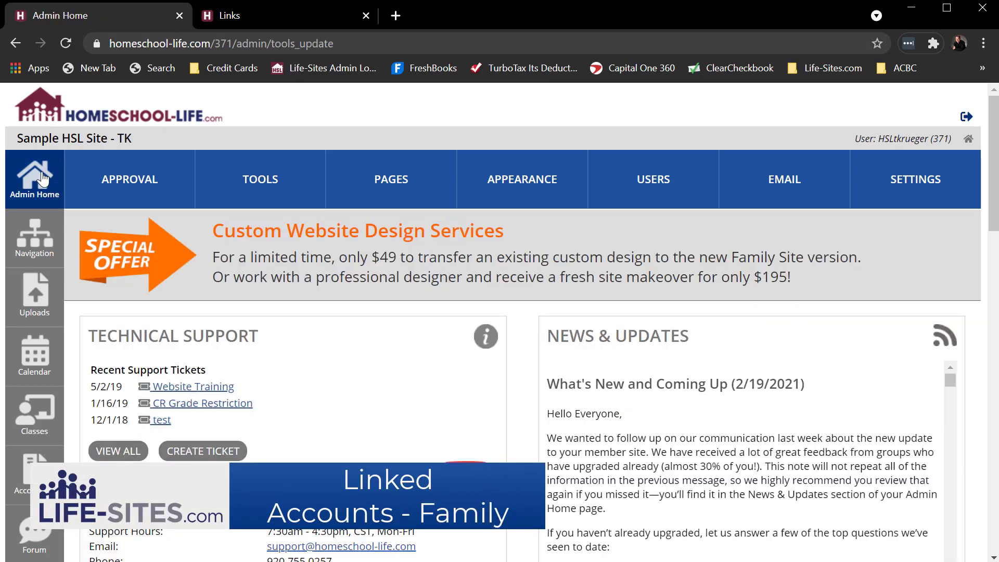